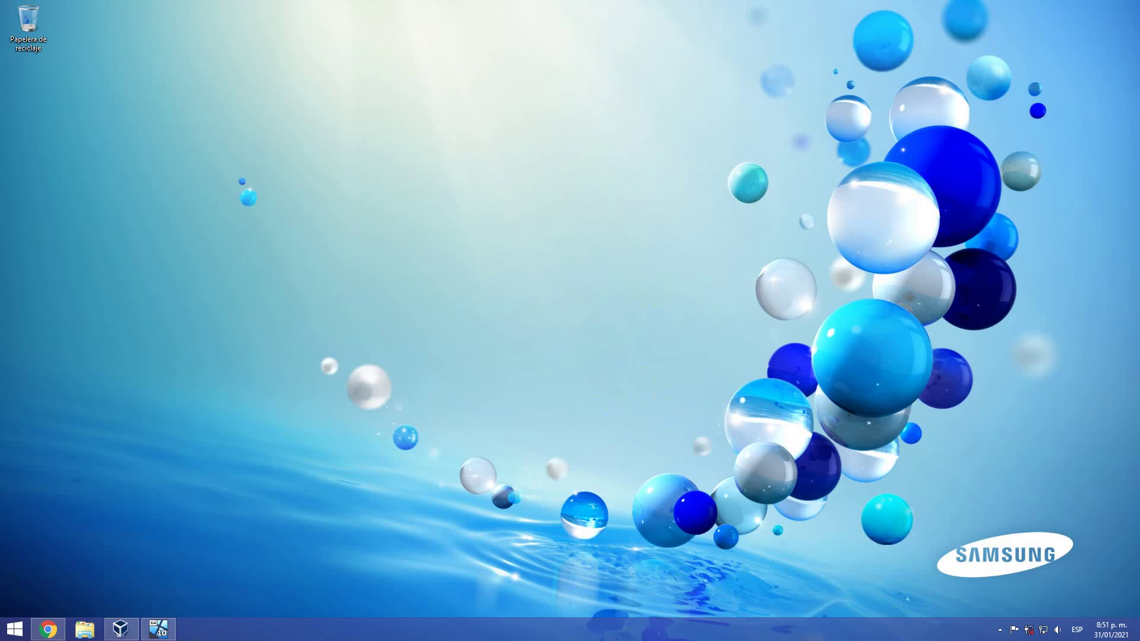
Launch Google Chrome and maximize its window on a new Google tab
left_click(48, 629)
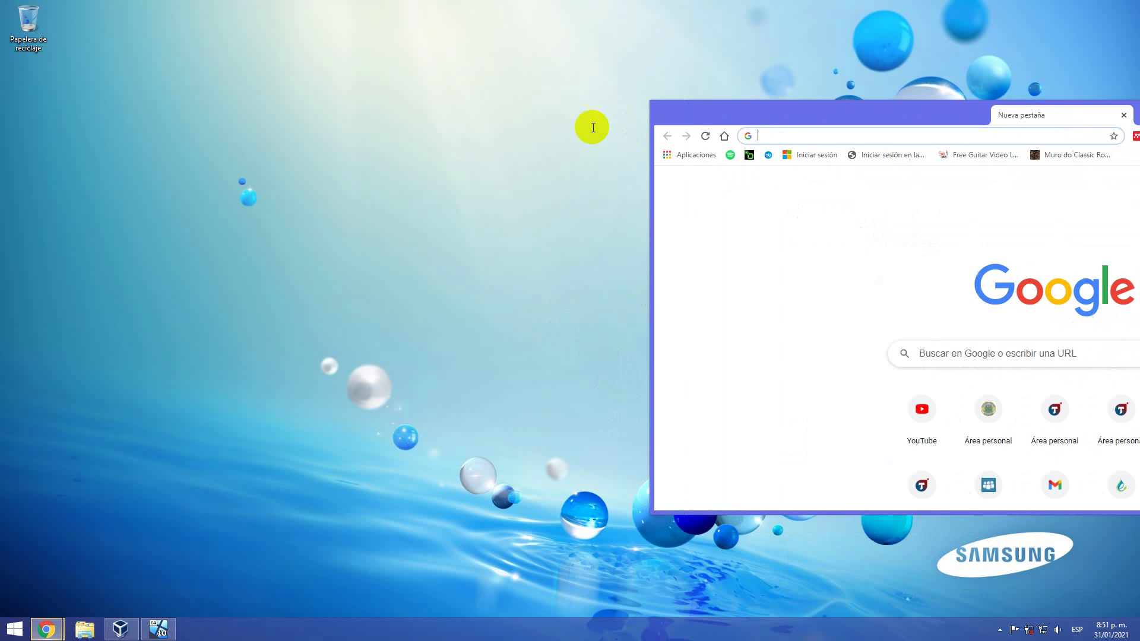
left_click_drag(455, 142, 56, 89)
key("super+Up")
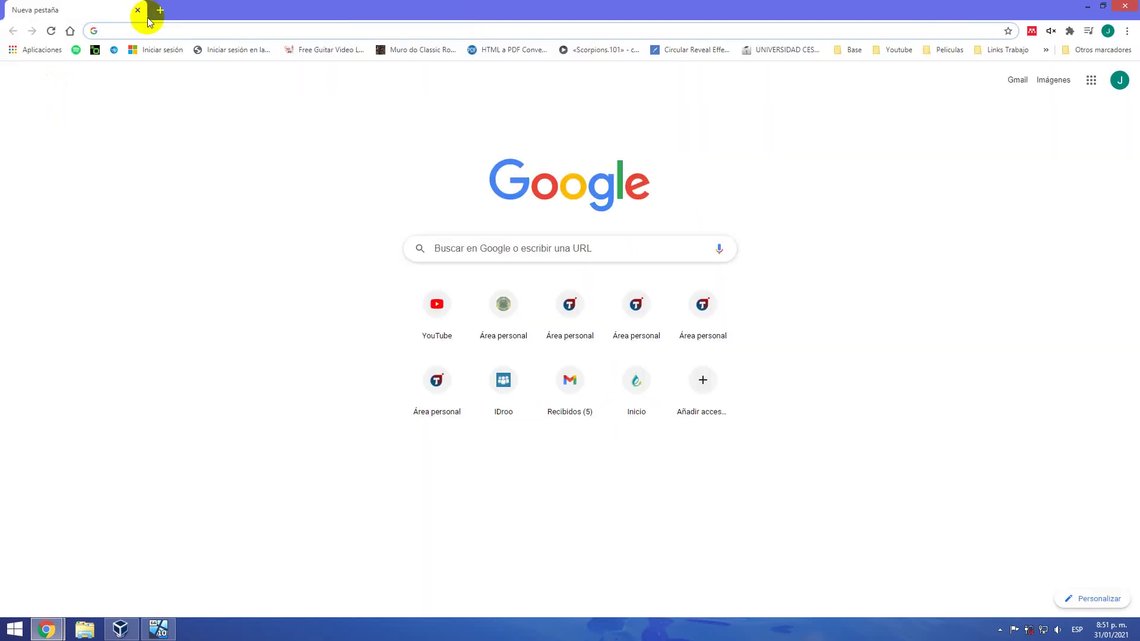
left_click(178, 29)
Load the Application Express sign-in page at localhost:9696/apex
left_click(51, 30)
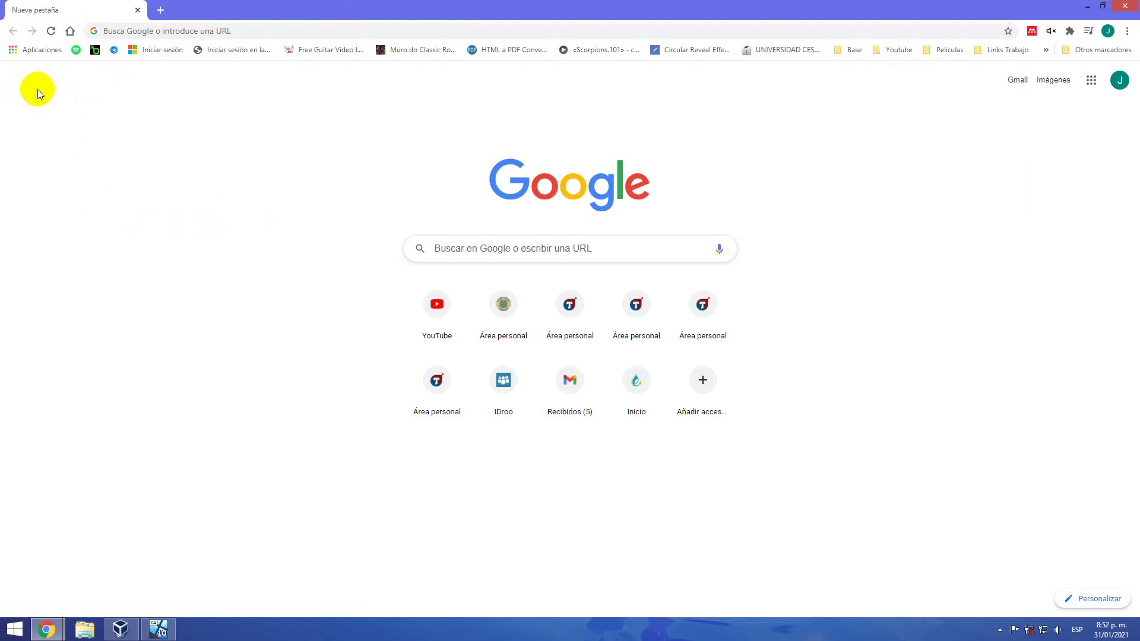
key("alt+Tab")
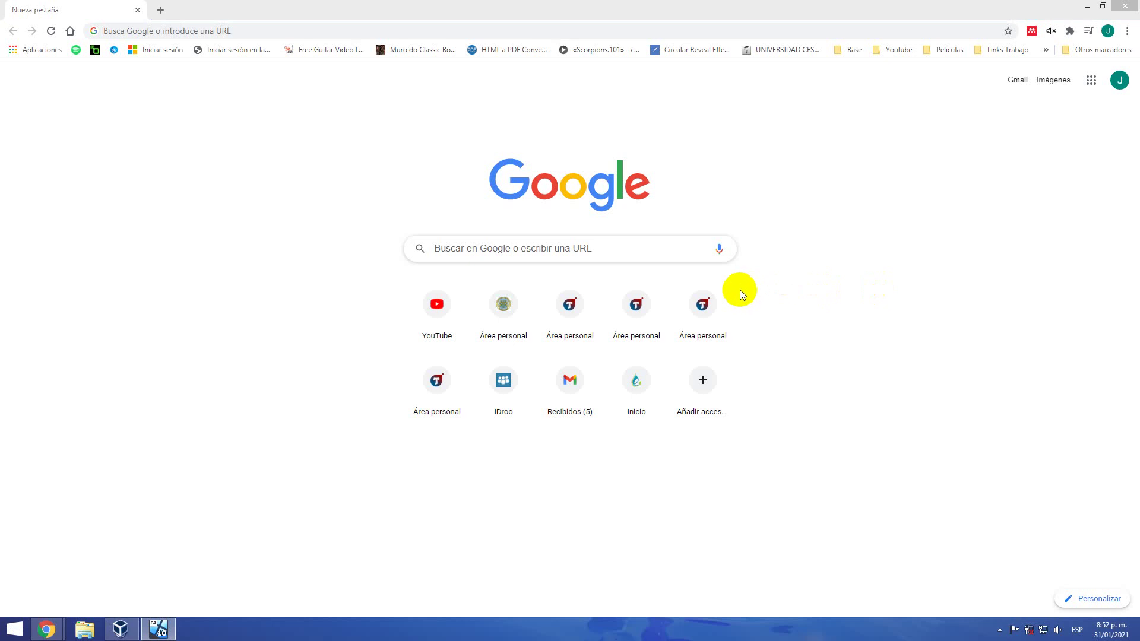
mouse_move(734, 304)
left_click(820, 31)
type("lo")
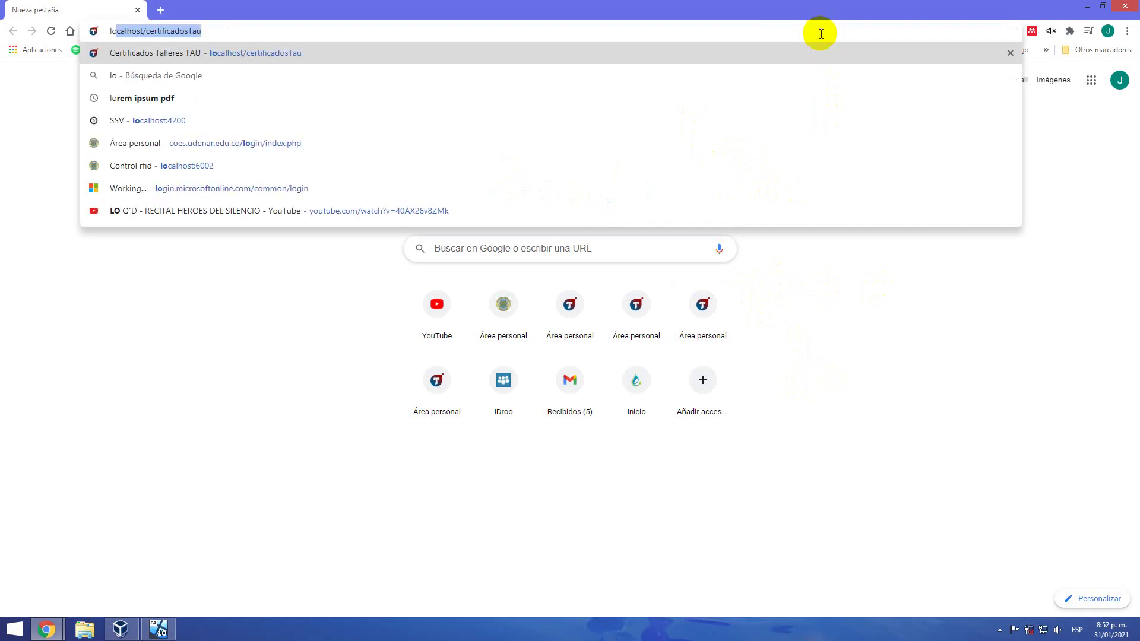
type("c")
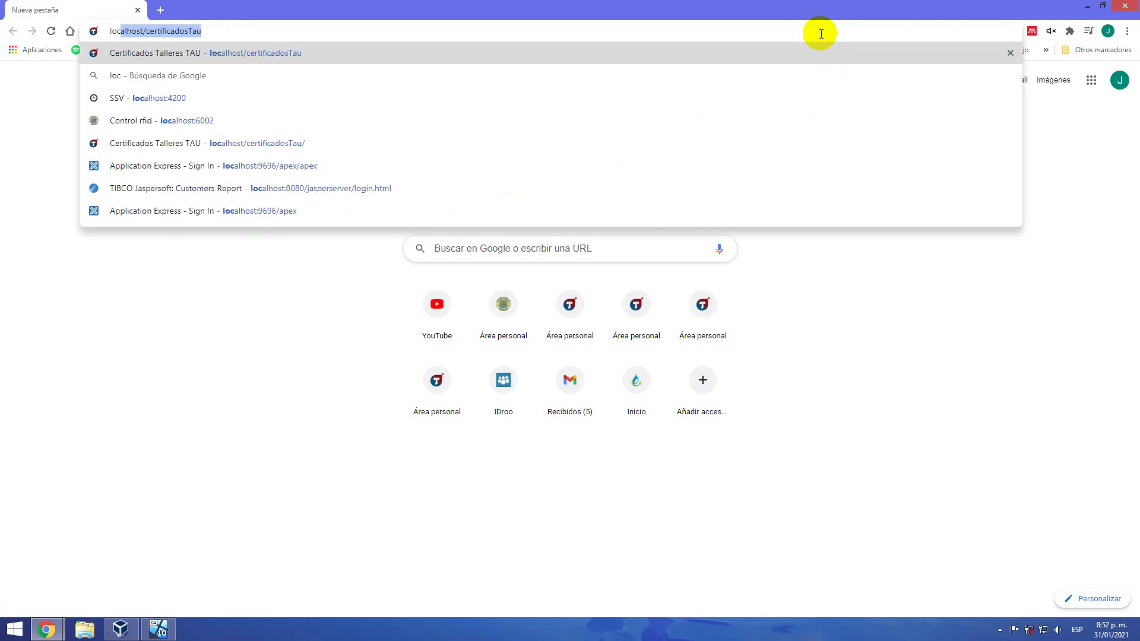
key("Down")
key("Down")
key("Down")
key("Down")
key("Down")
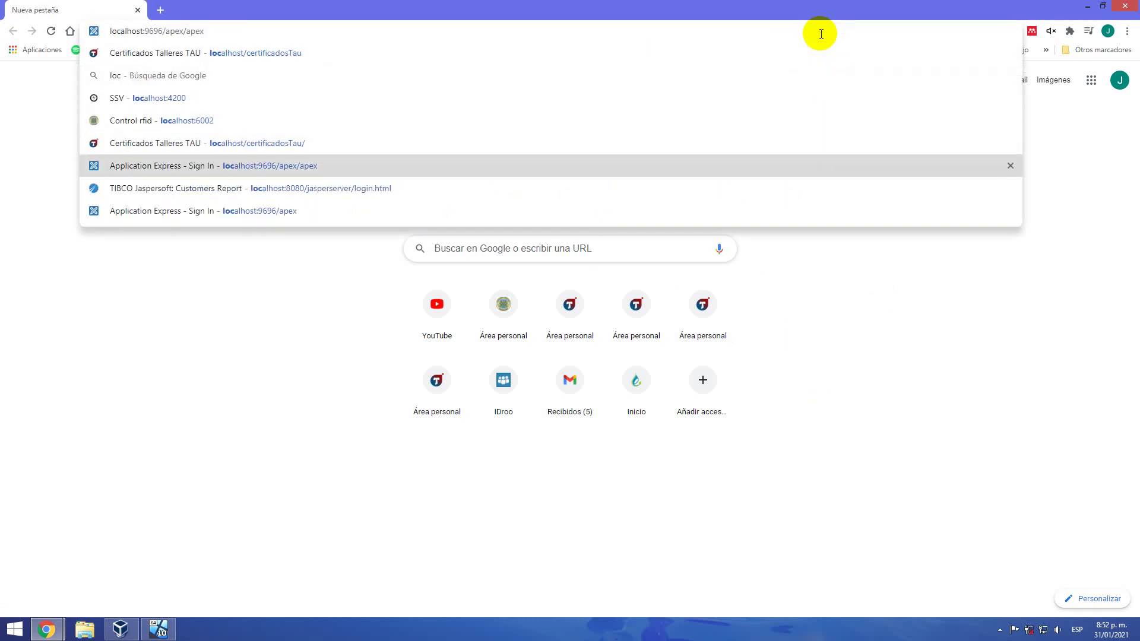
key("BackSpace")
key("BackSpace")
key("BackSpace")
key("BackSpace")
key("BackSpace")
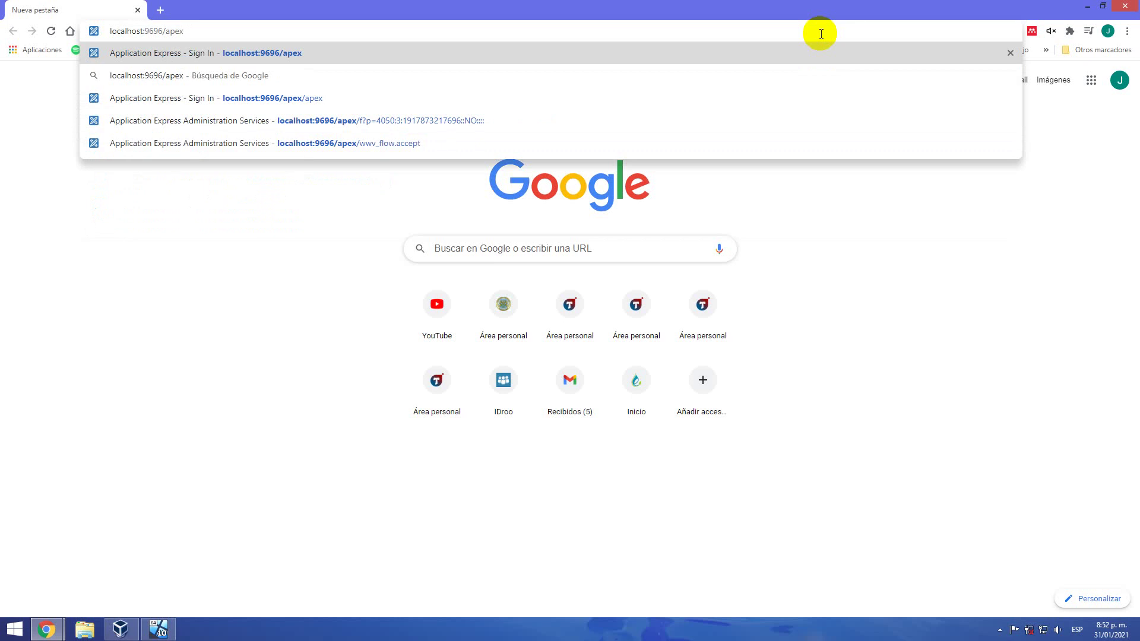
key("Return")
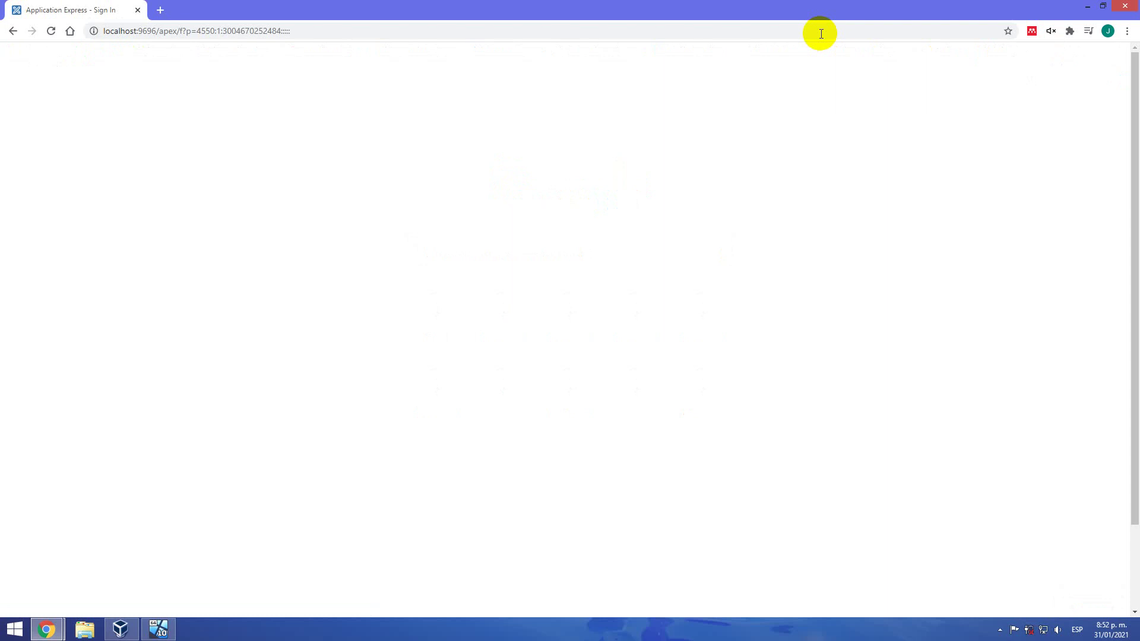
Reload the page and sign in to workspace Internal as ADMIN with the account password
left_click(821, 34)
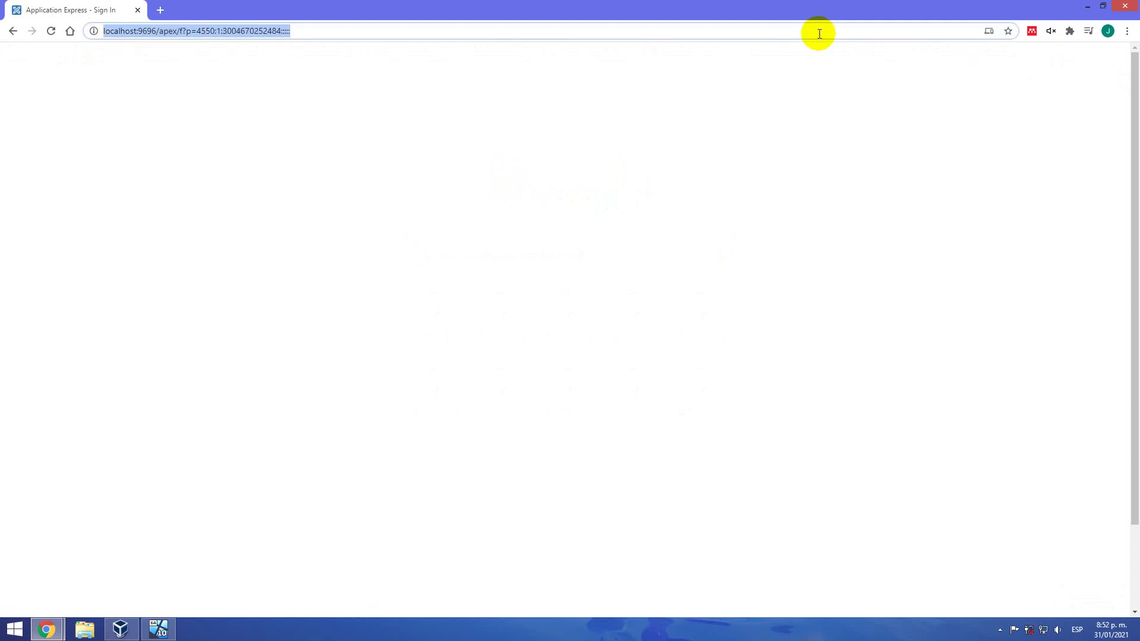
key("Return")
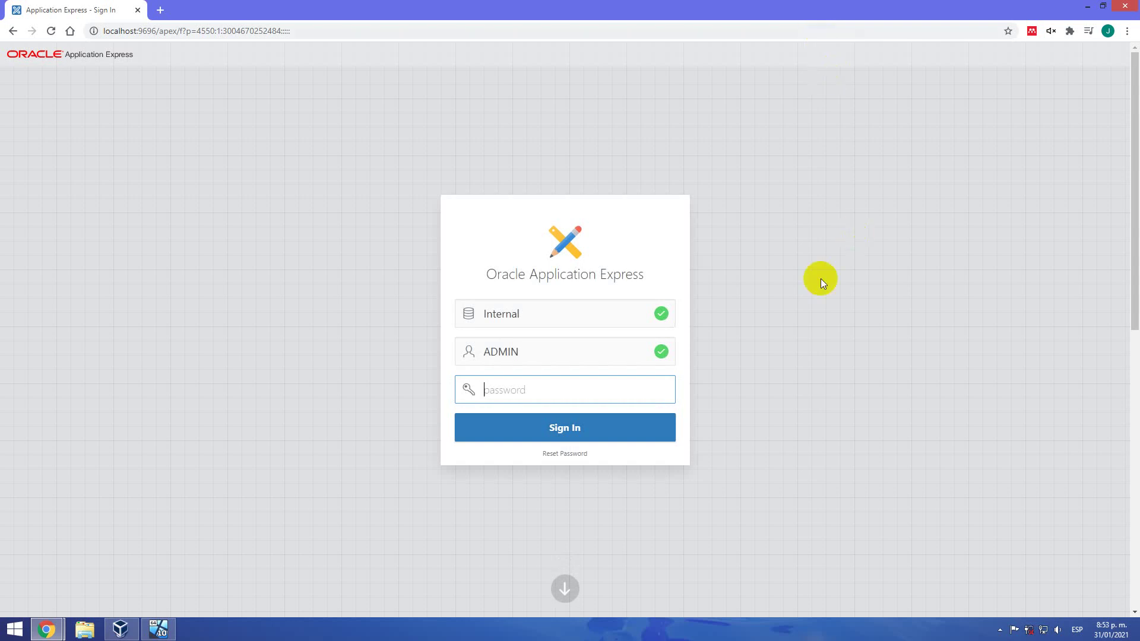
left_click(564, 306)
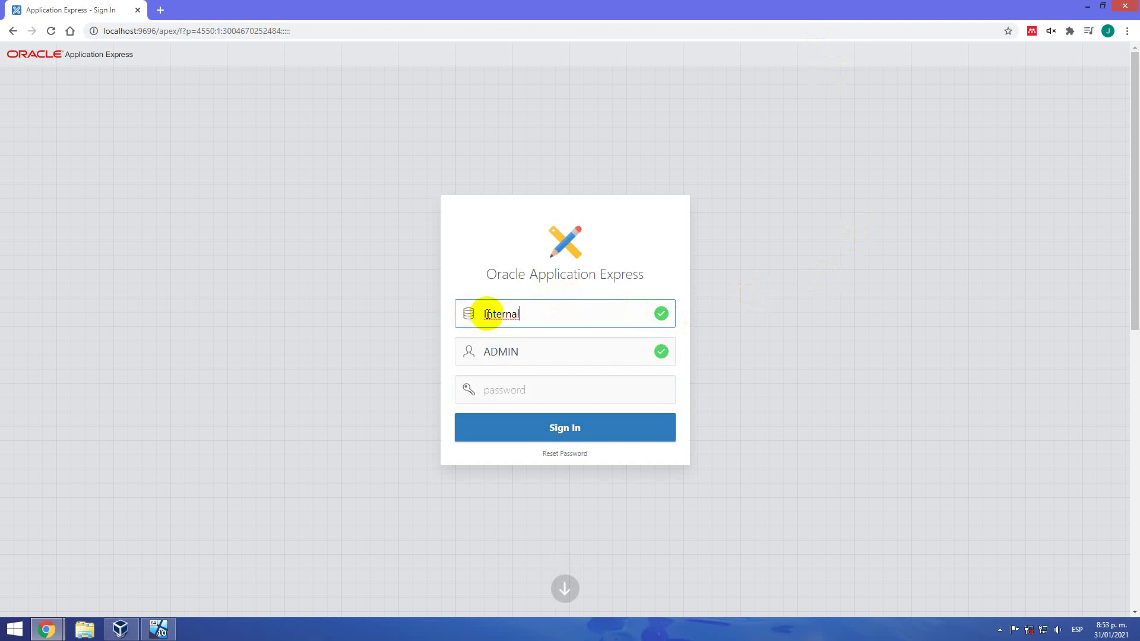
double_click(485, 313)
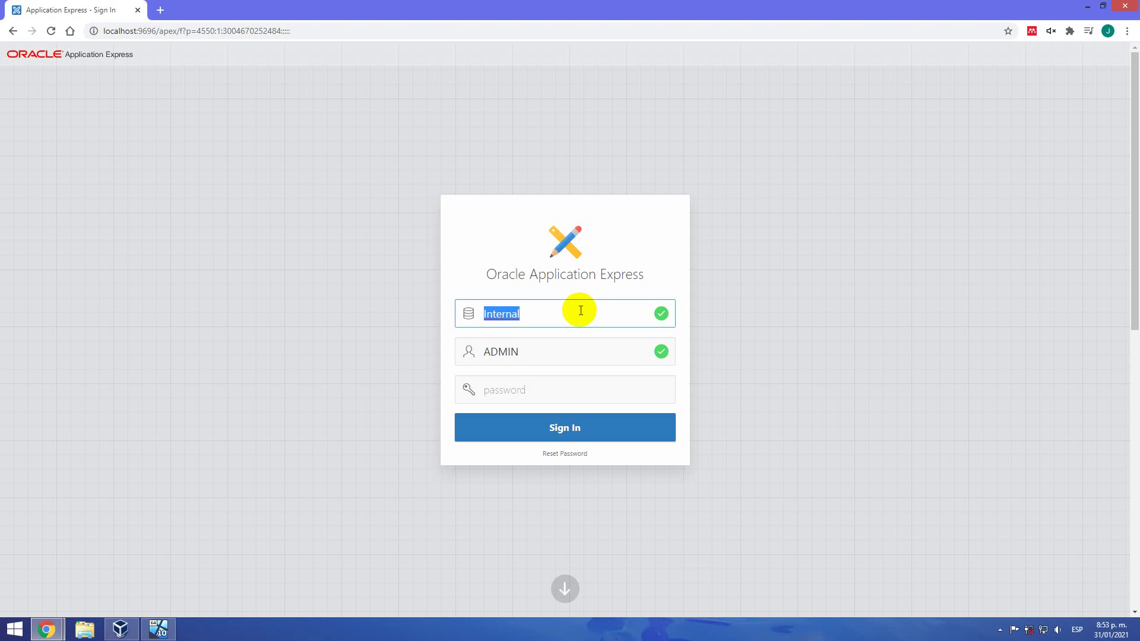
left_click_drag(533, 352, 482, 351)
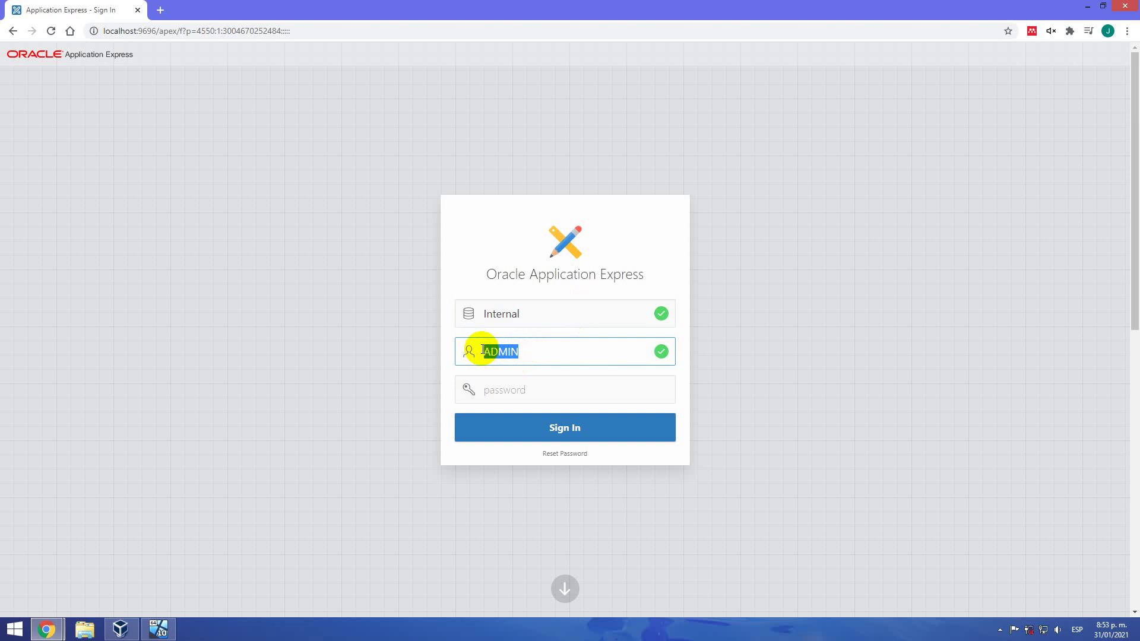
left_click(508, 350)
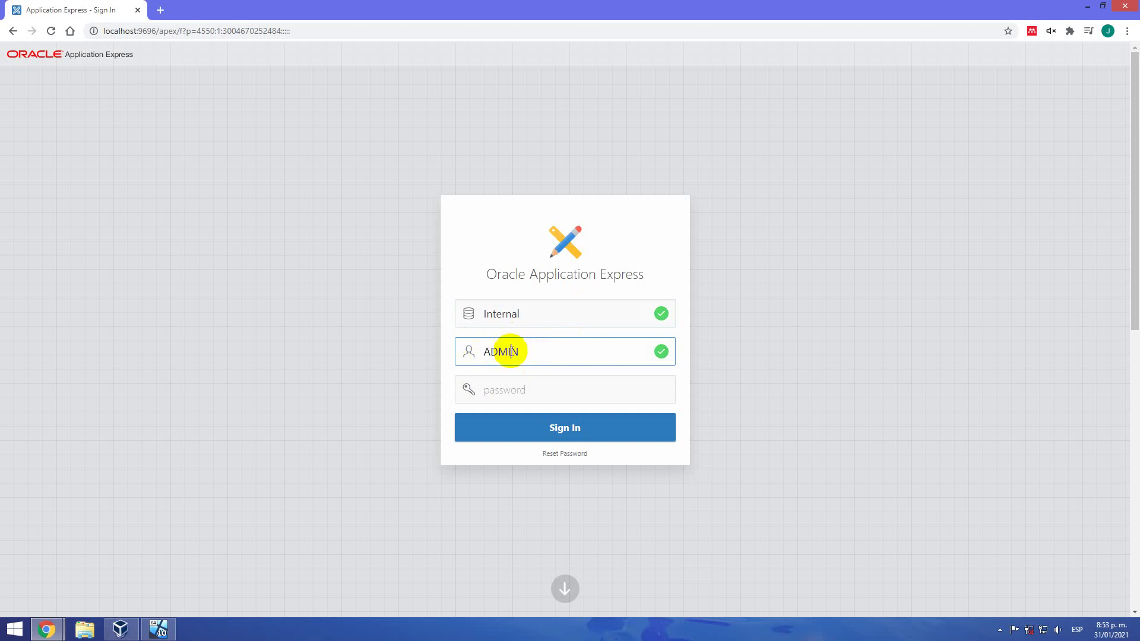
left_click(493, 395)
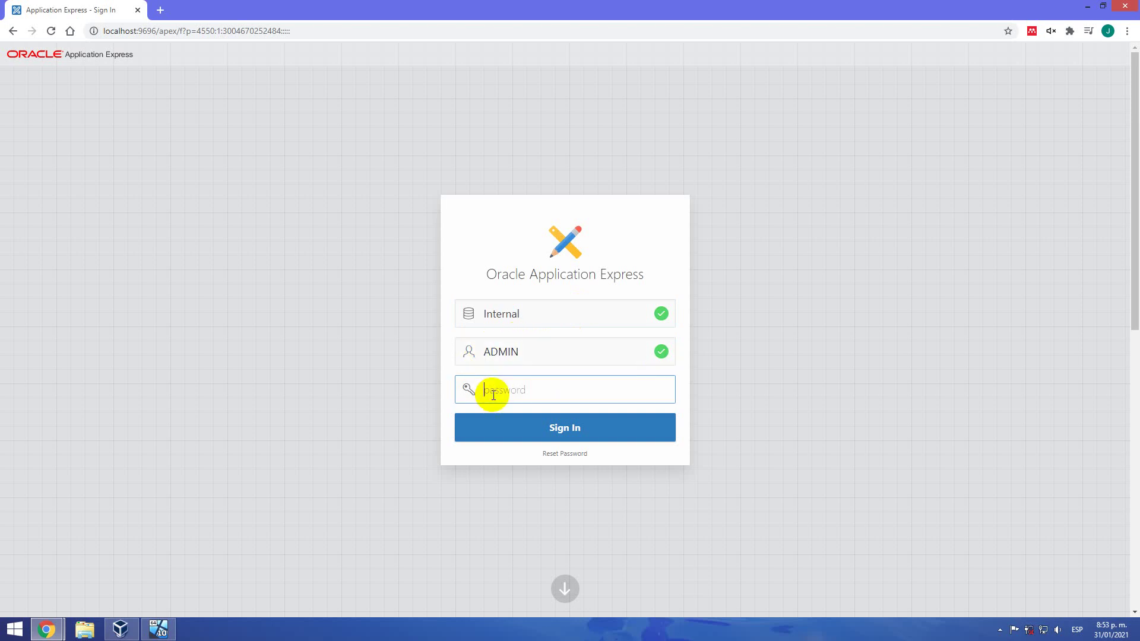
type("••••••••••")
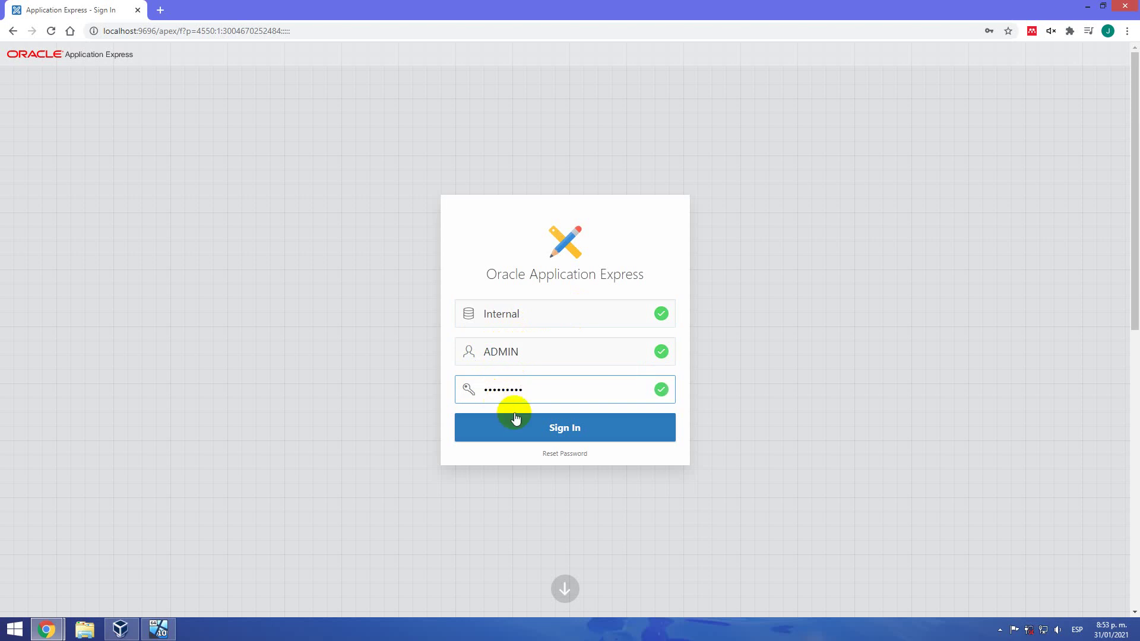
left_click(577, 438)
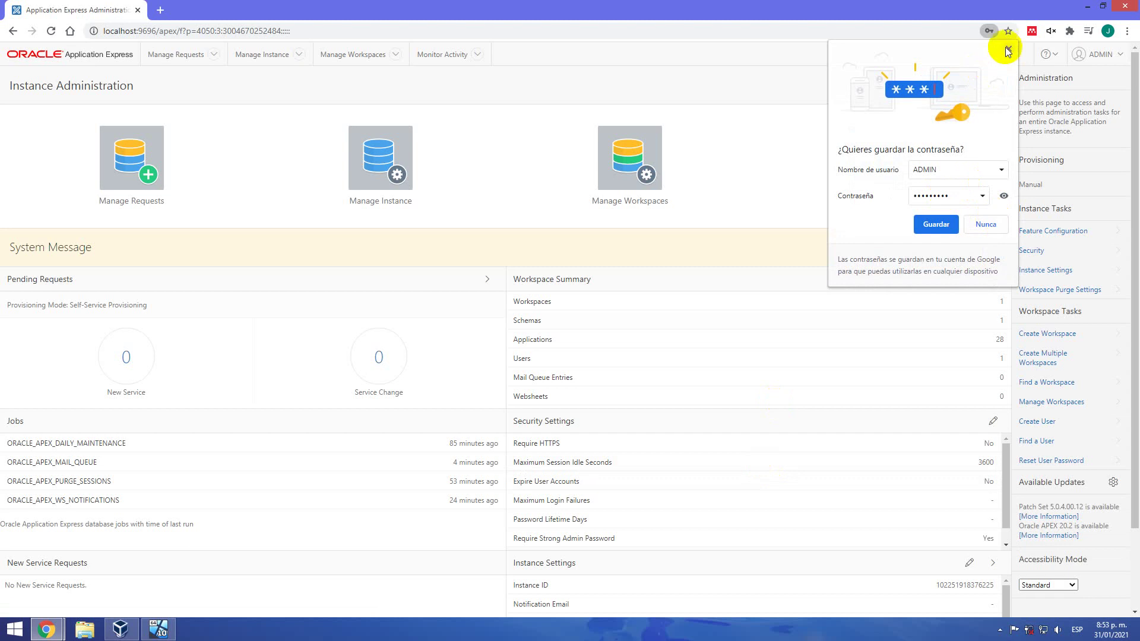
Dismiss Chrome's save-password offer and start the Create Workspace wizard
left_click(1008, 49)
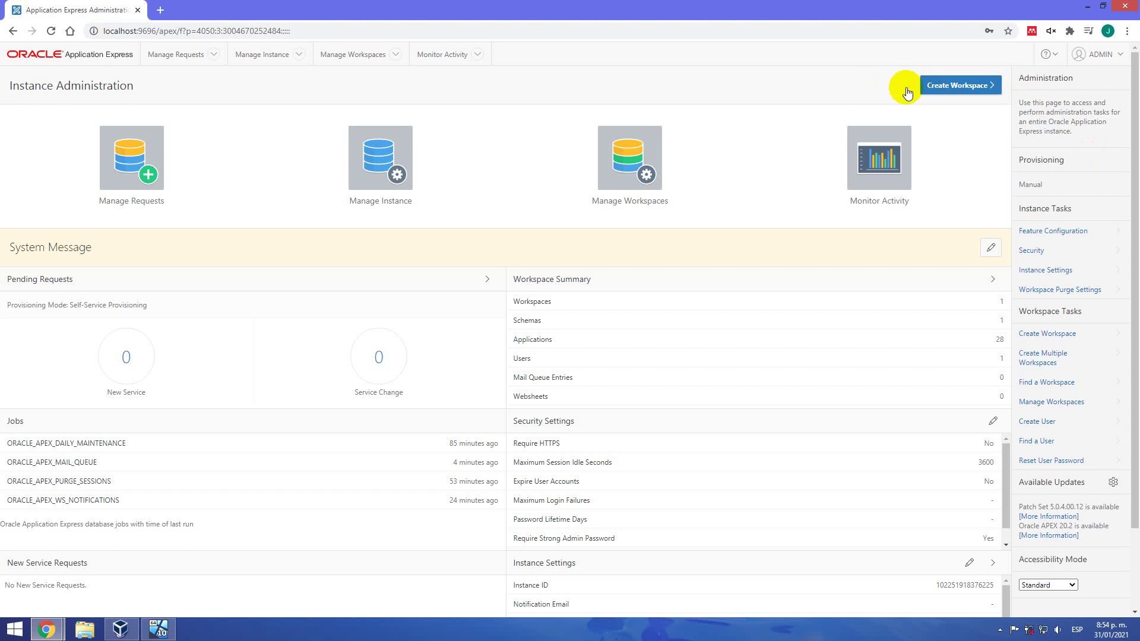
left_click(947, 86)
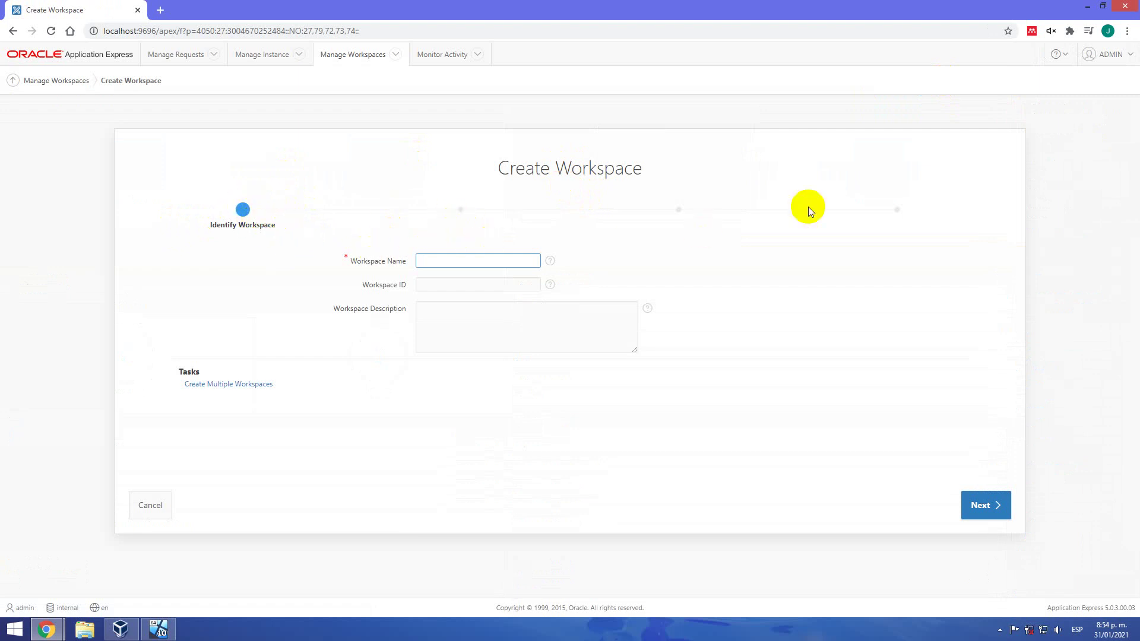
Name the workspace 'prueba', leave ID and description empty, and continue
left_click(481, 260)
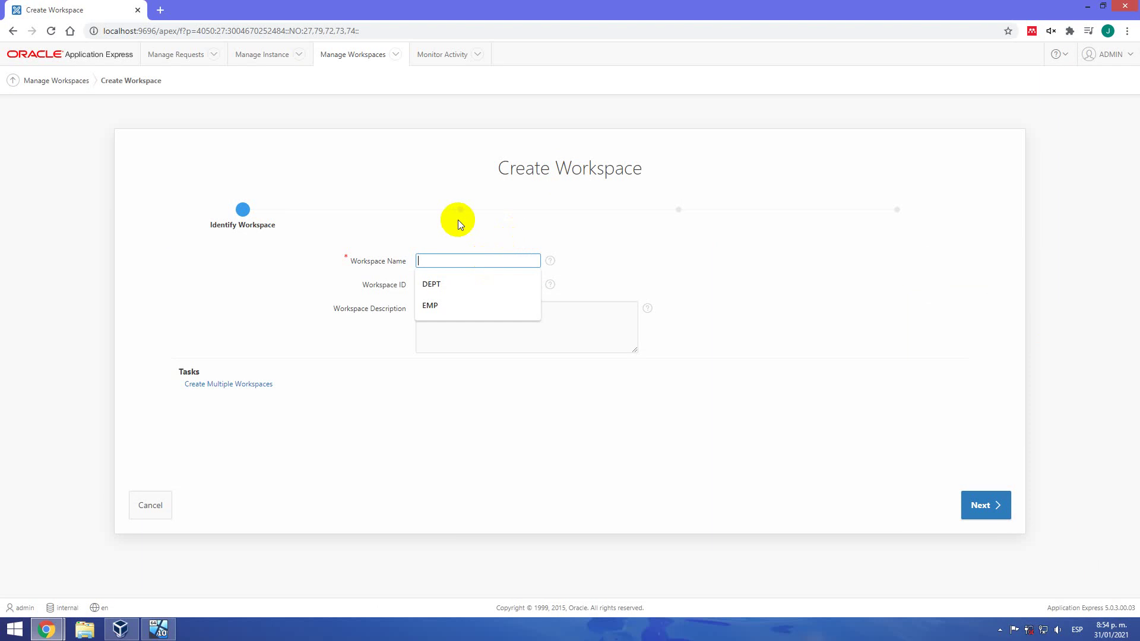
left_click(407, 230)
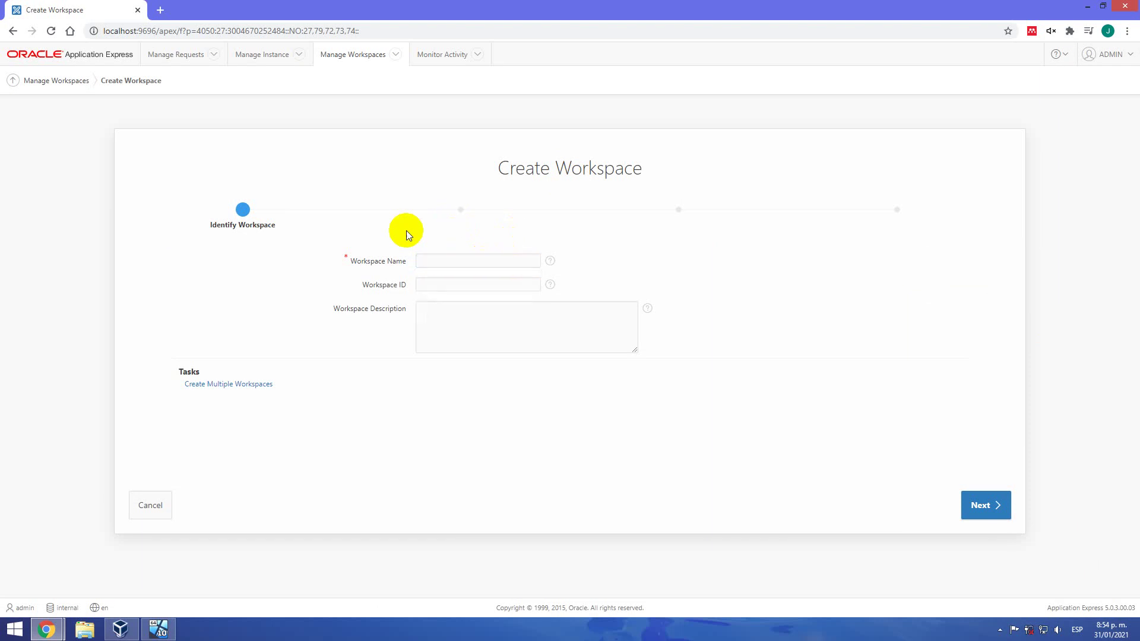
left_click(438, 258)
type("p")
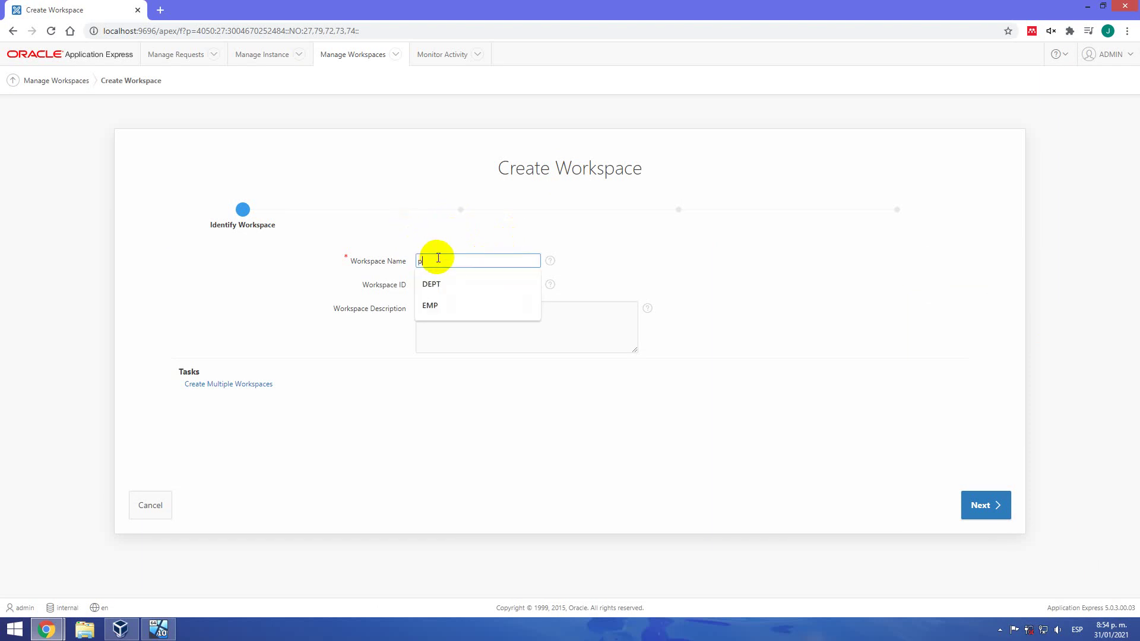
type("rueba")
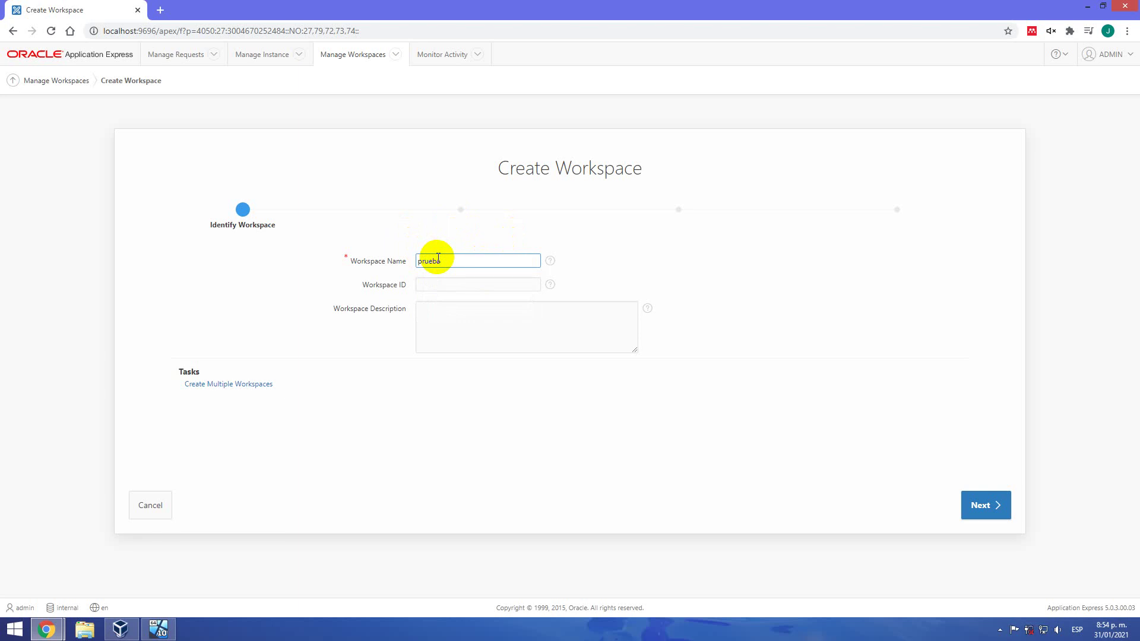
left_click(455, 289)
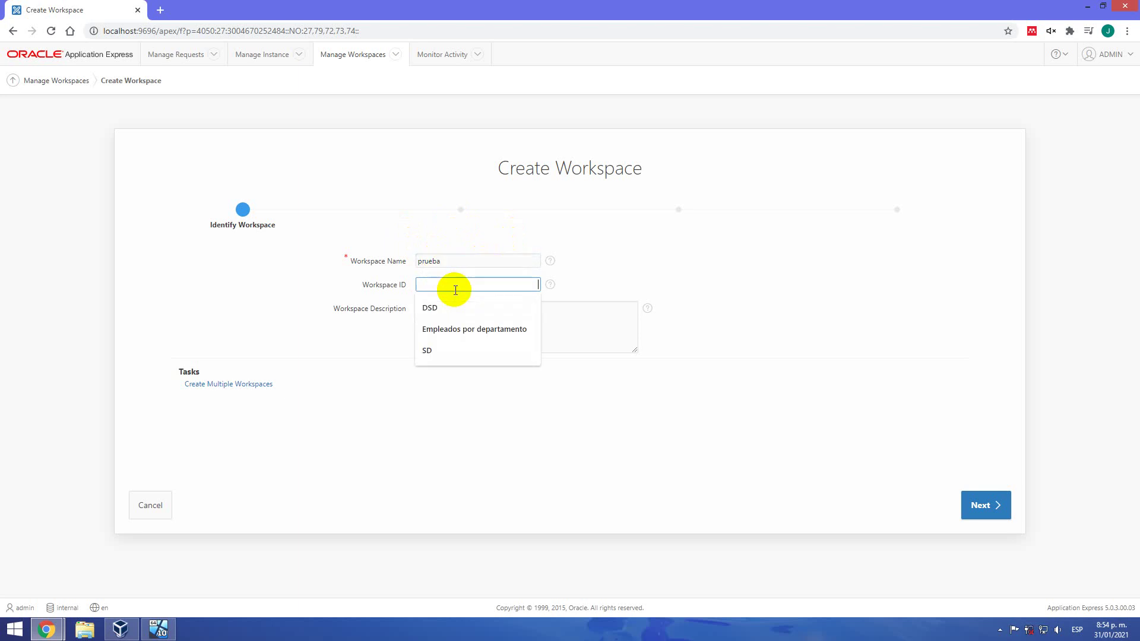
left_click(697, 279)
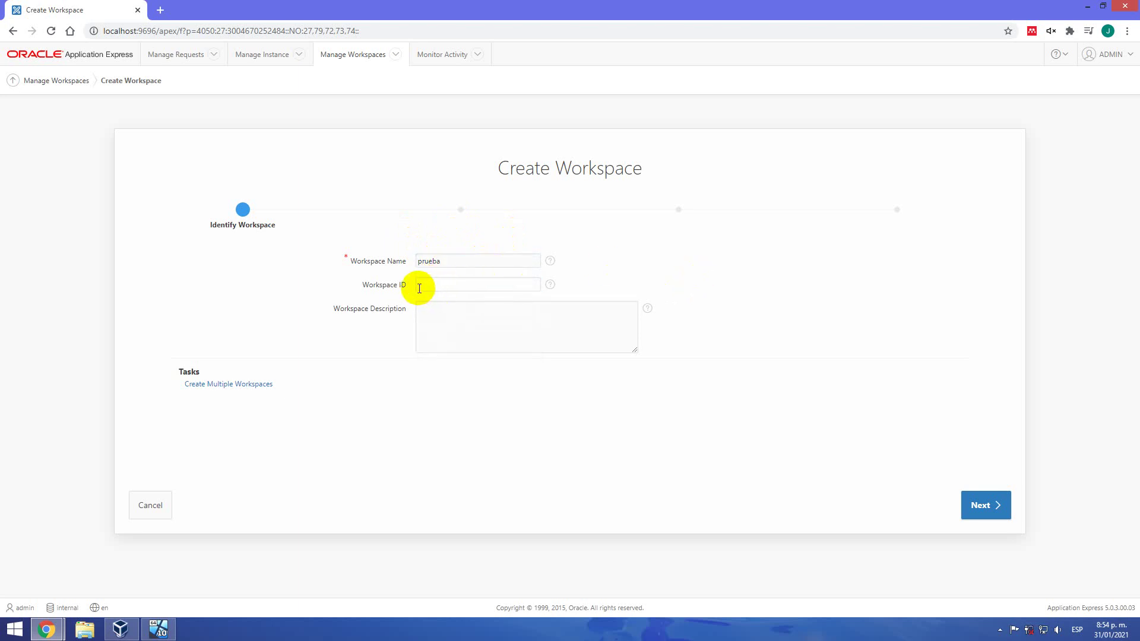
left_click(463, 335)
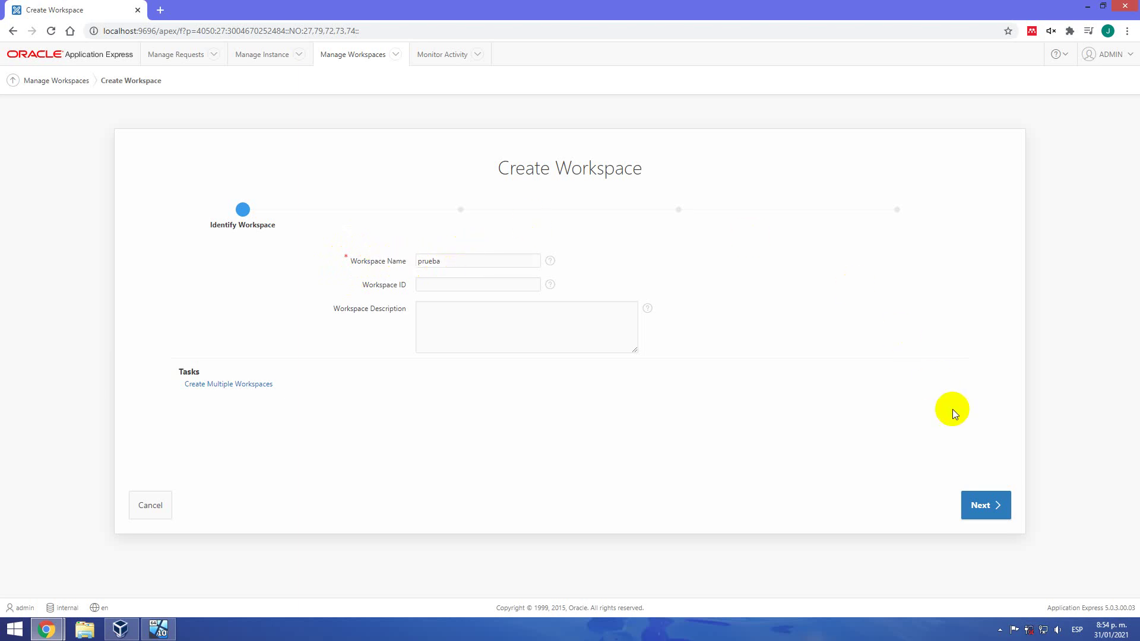
left_click(975, 512)
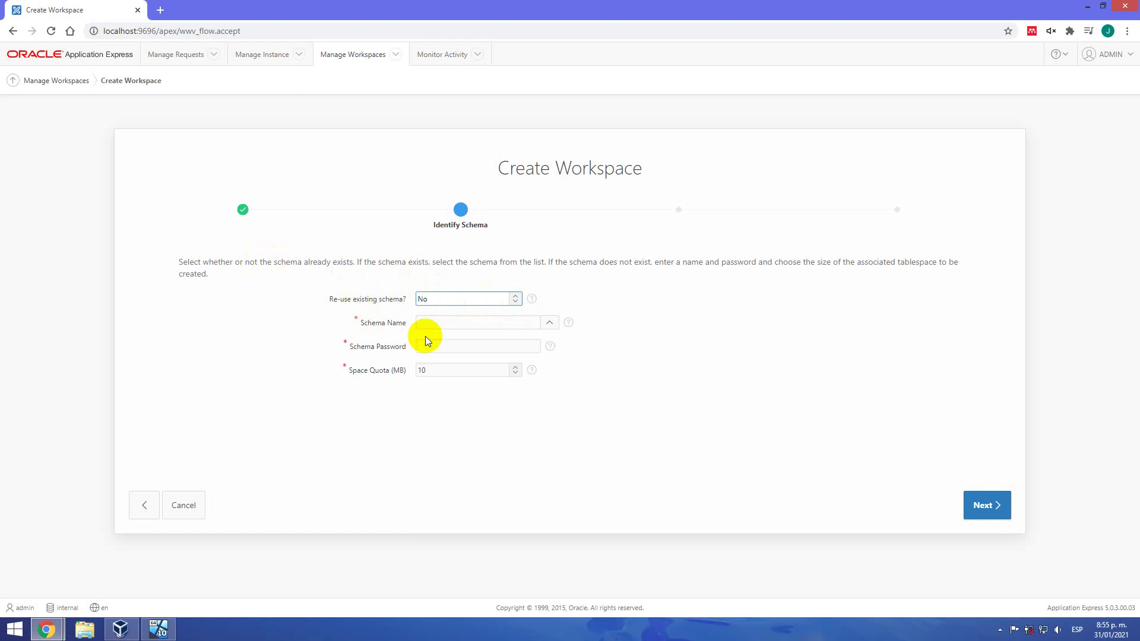
left_click(451, 326)
left_click(376, 343)
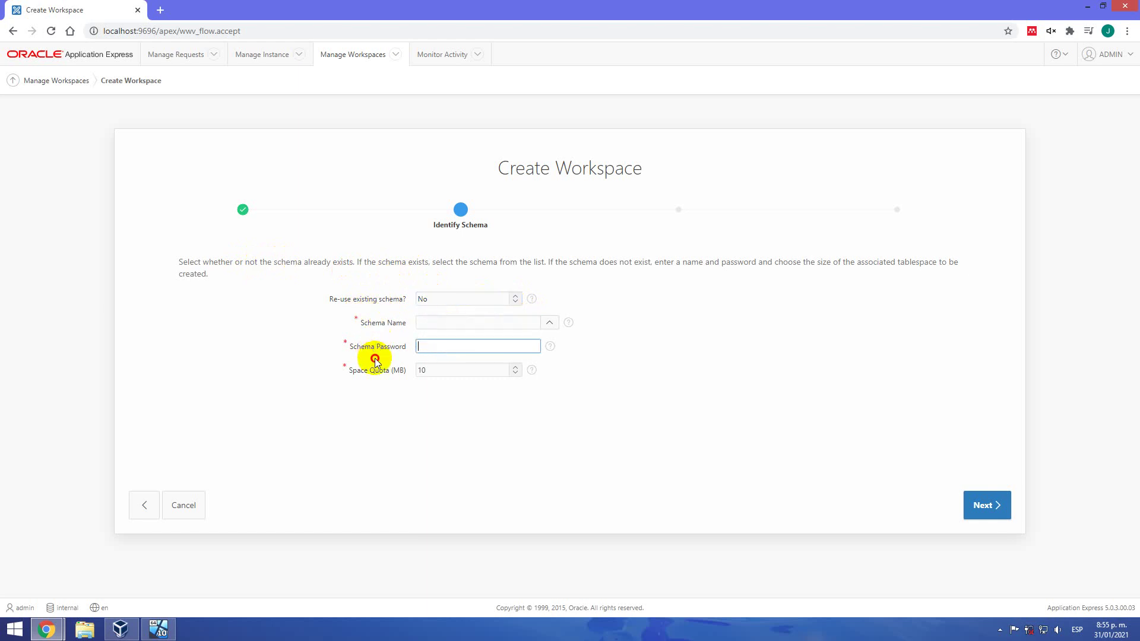
left_click(362, 379)
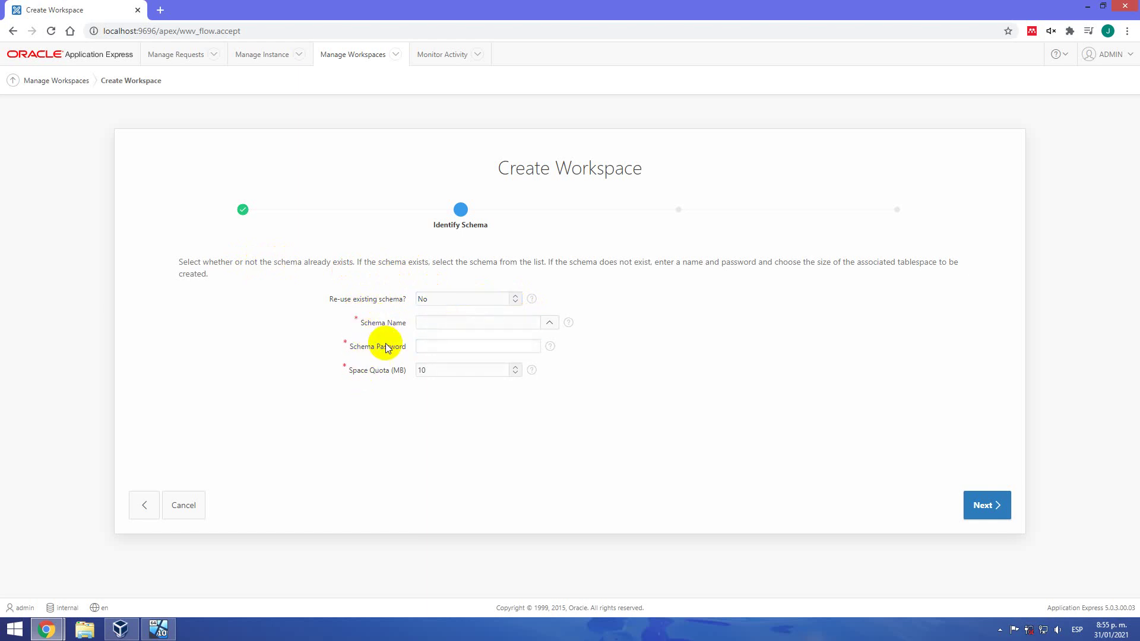
left_click(515, 300)
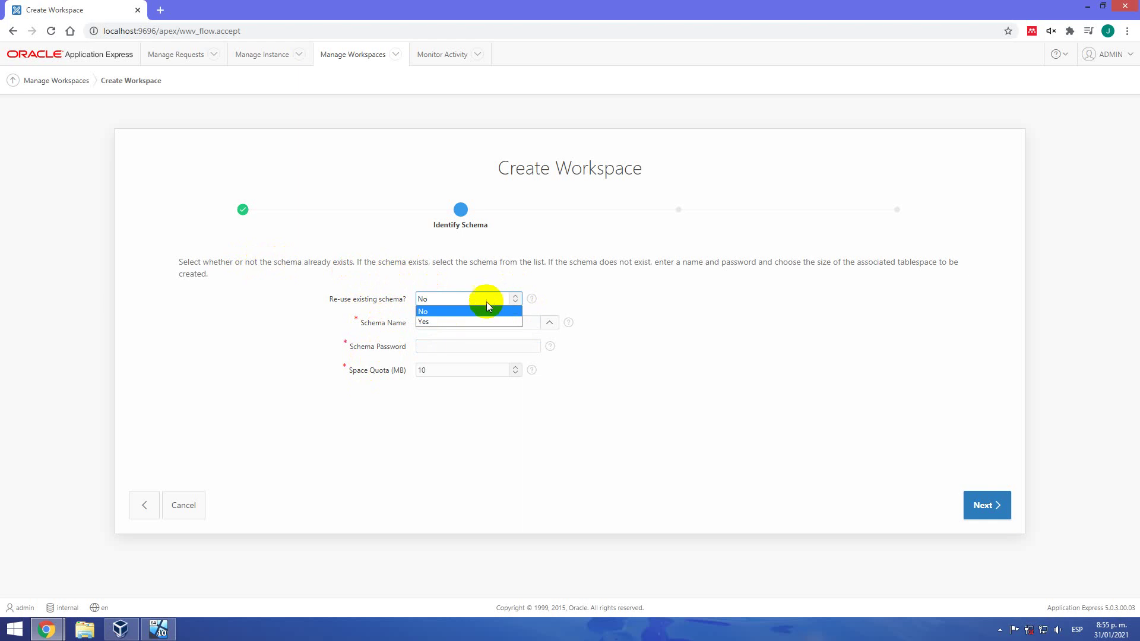
left_click(442, 324)
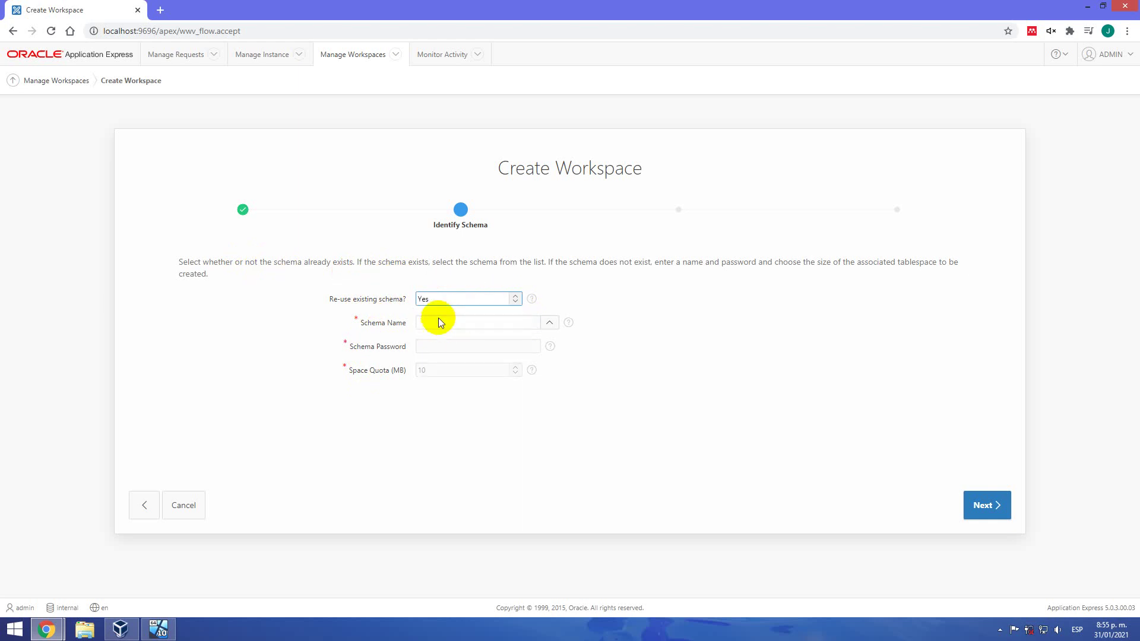
left_click(550, 324)
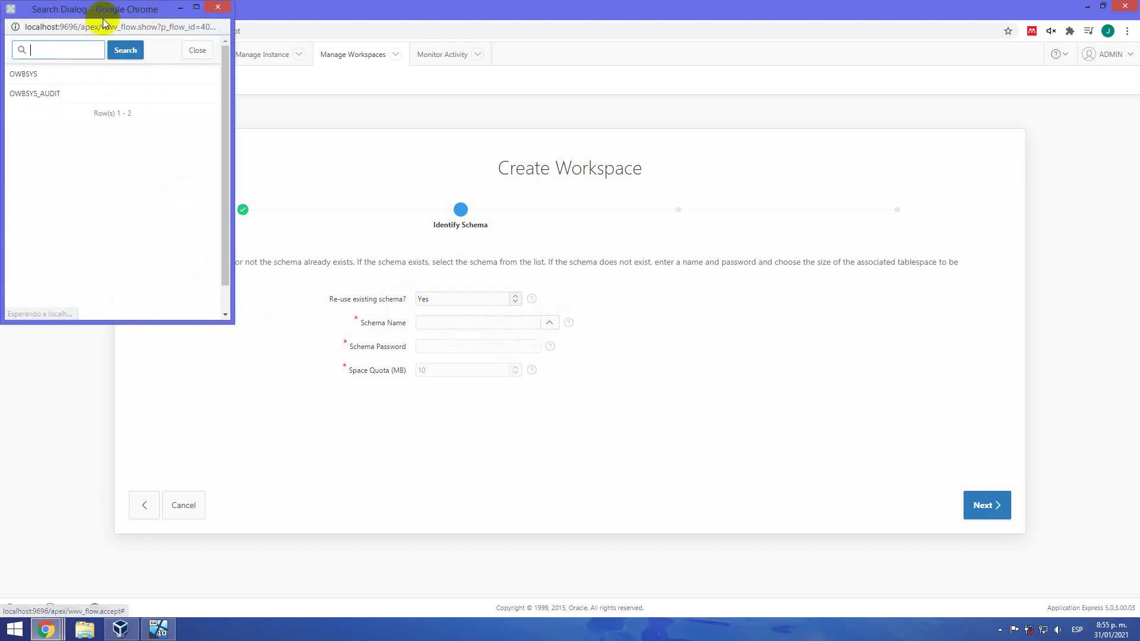
left_click_drag(121, 10, 603, 152)
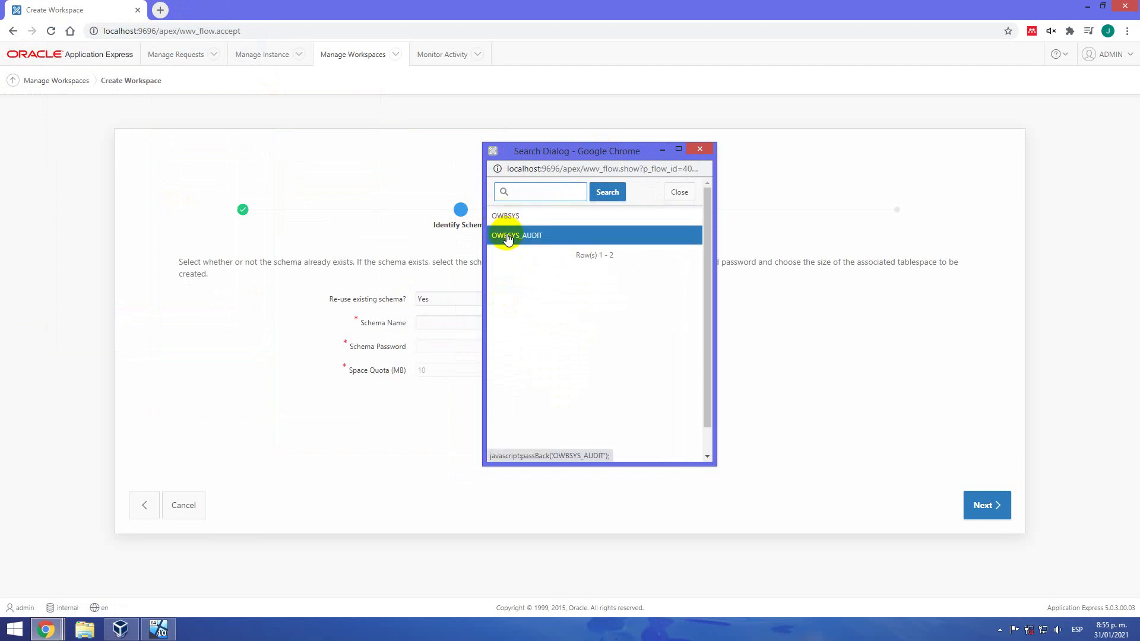
left_click(707, 150)
left_click(514, 299)
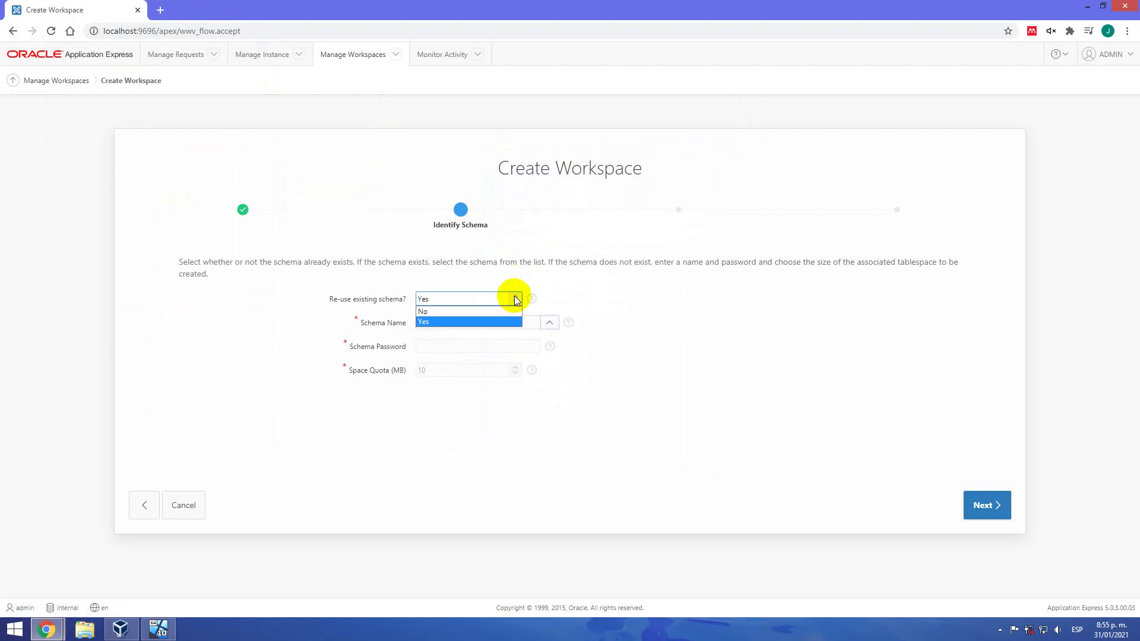
left_click(479, 311)
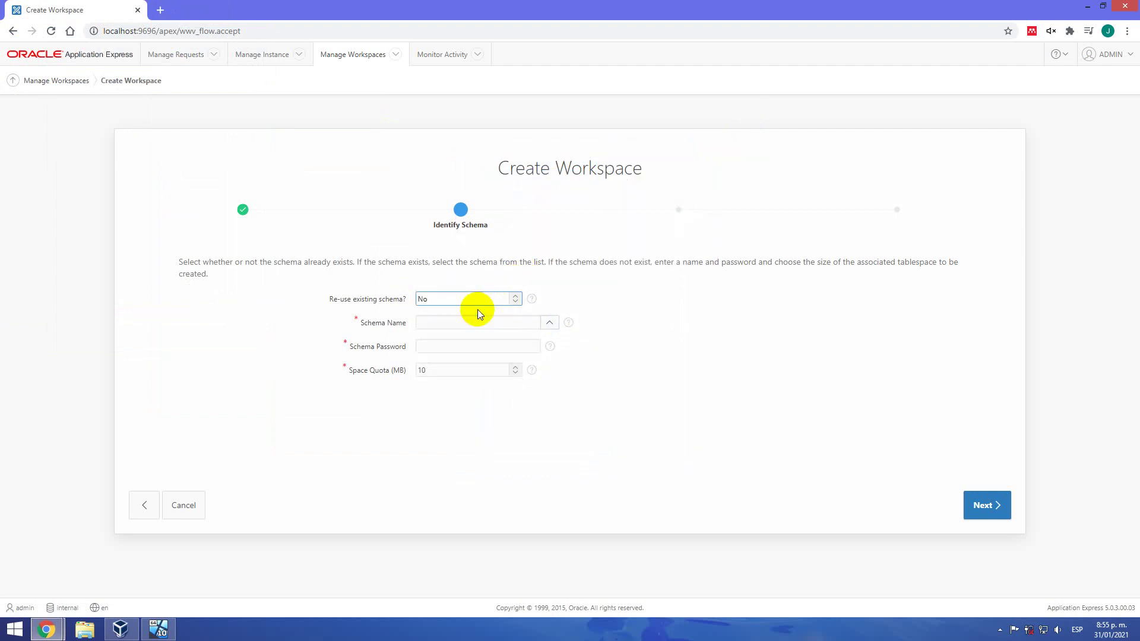
left_click(453, 320)
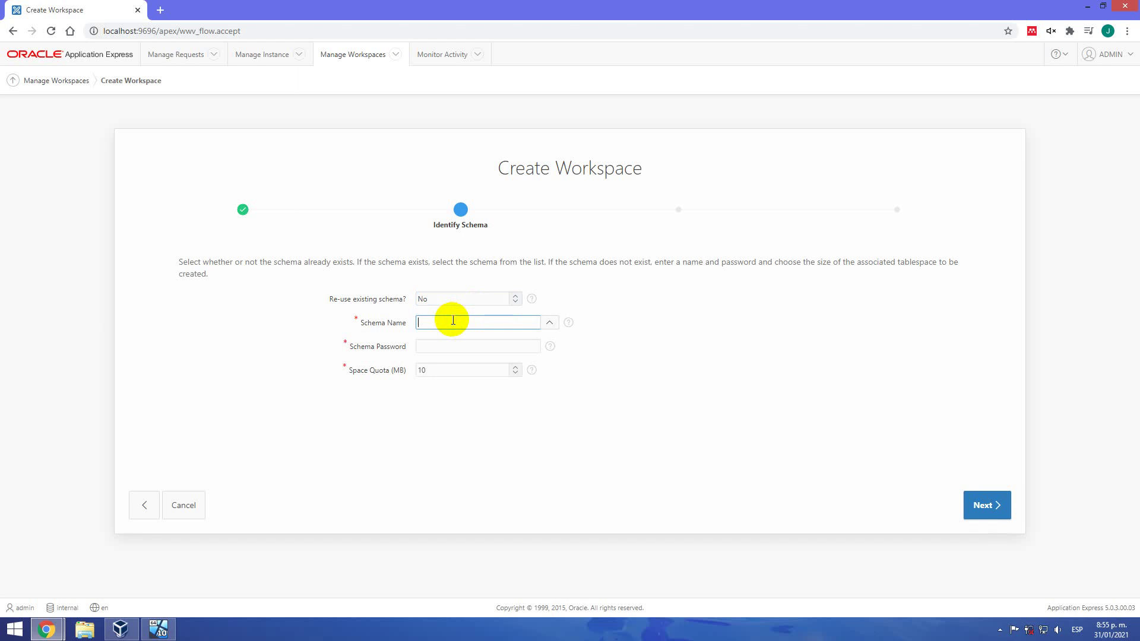
Create new schema esq_1 with a schema password, keeping the 10 MB quota
type("esq_1")
left_click(434, 345)
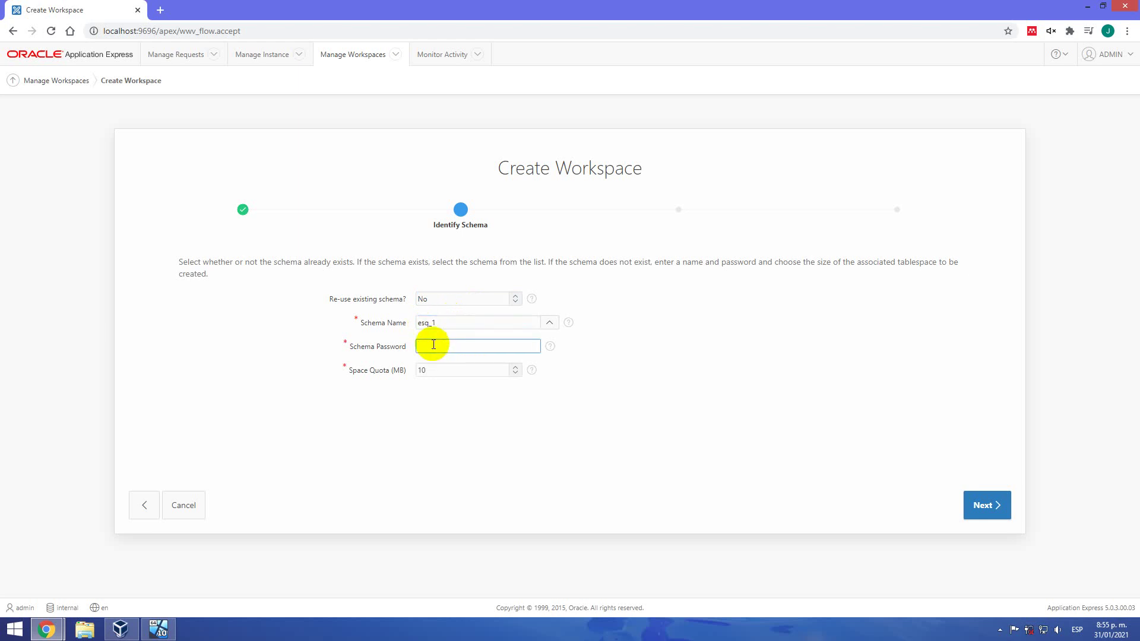
type("1234")
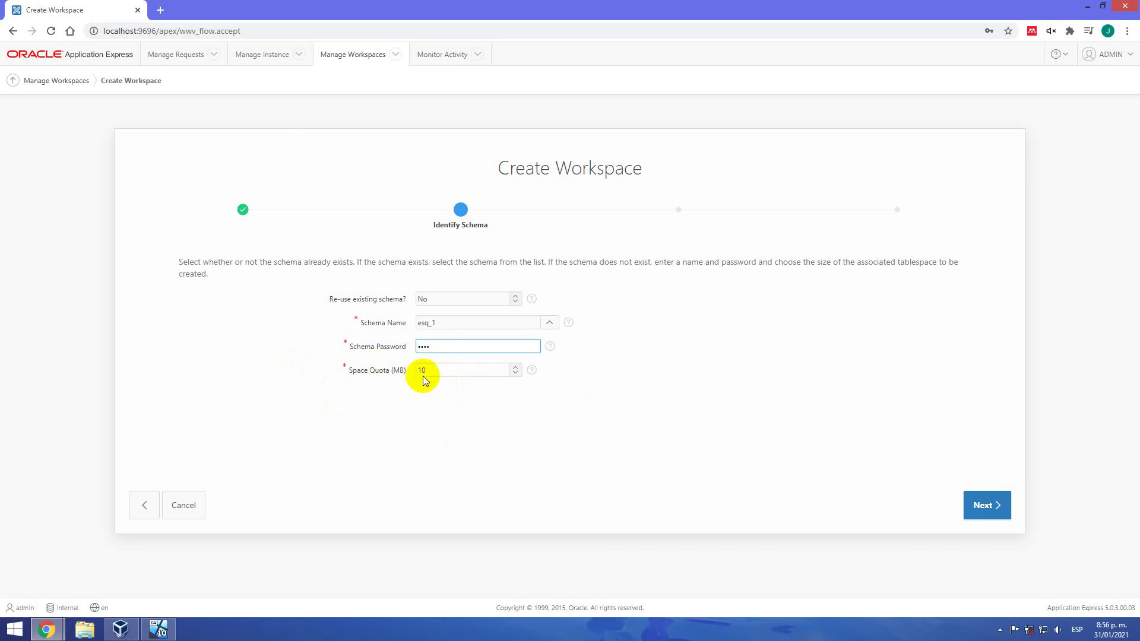
left_click(994, 513)
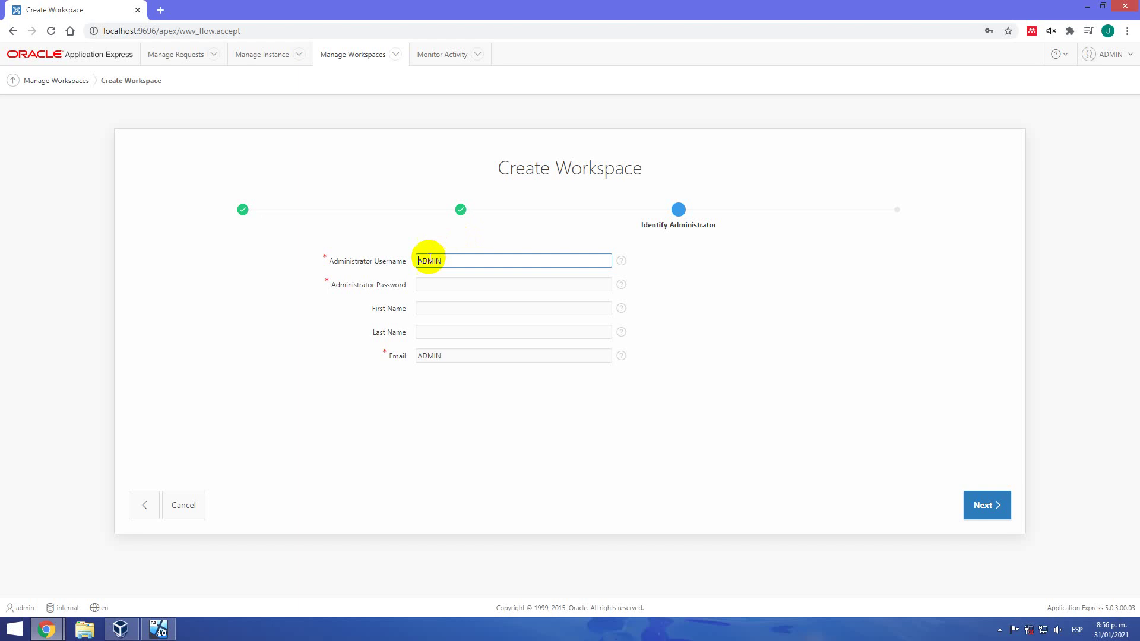
Keep administrator username ADMIN and enter the administrator password
left_click(448, 260)
double_click(445, 261)
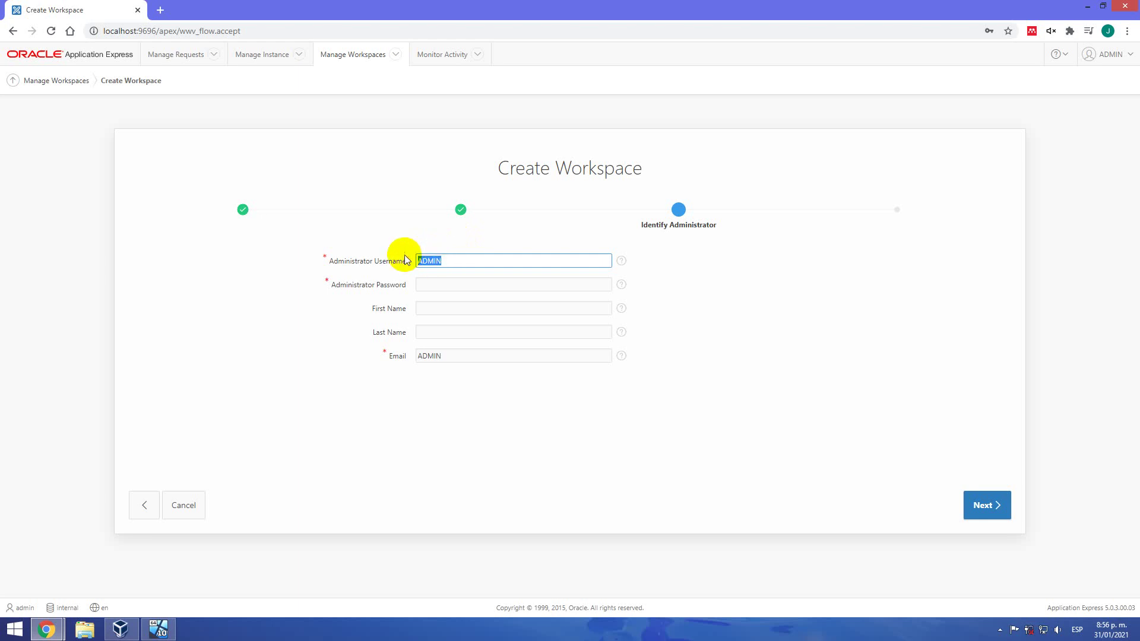
left_click(433, 285)
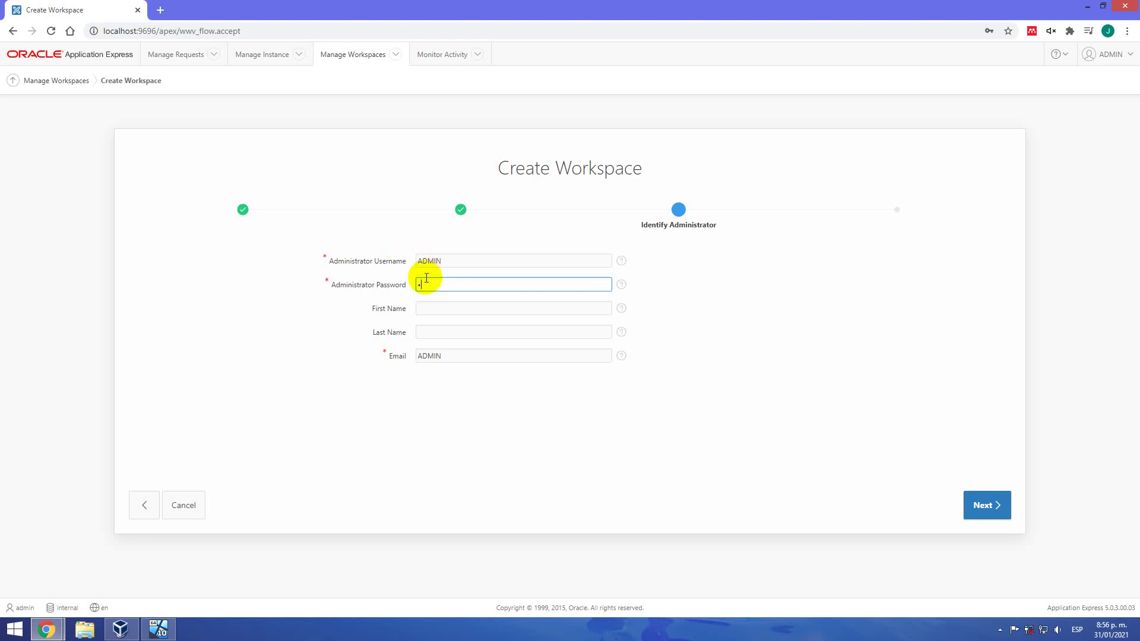
type("admin12")
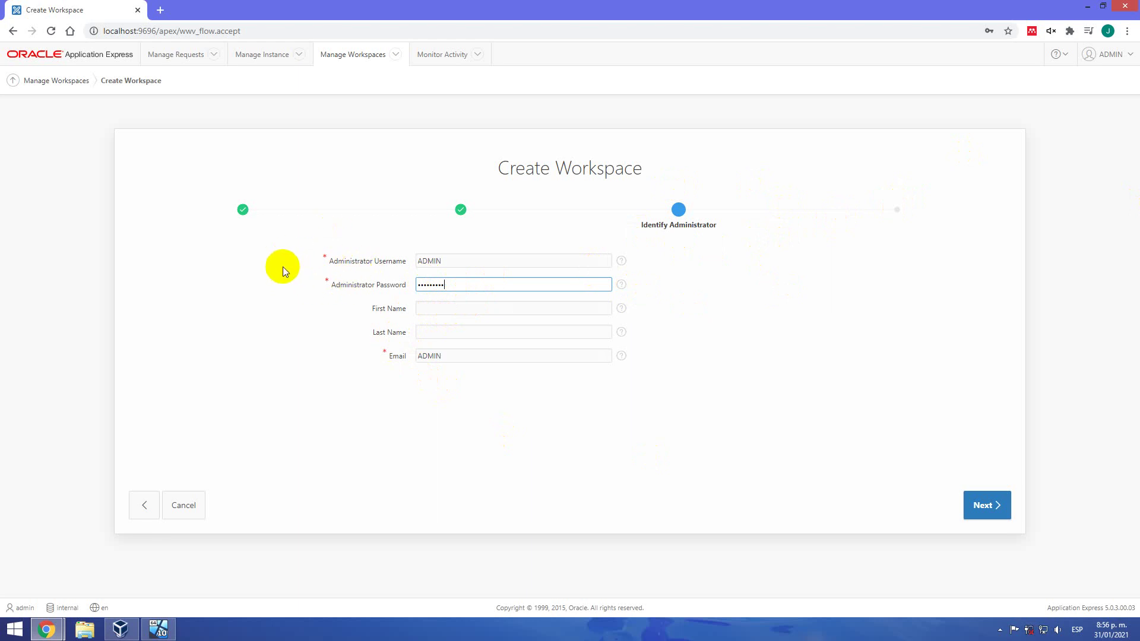
Enter ADMIN as first and last name, fill in the administrator's e-mail, and submit
left_click(448, 309)
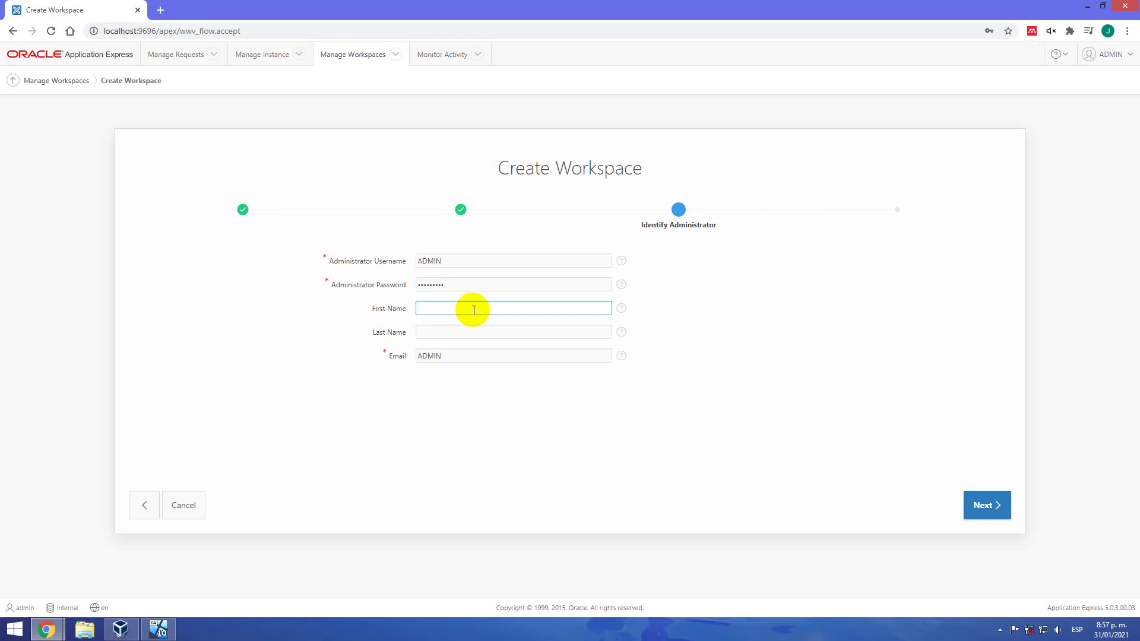
type("Admi")
key("BackSpace")
key("BackSpace")
key("BackSpace")
type("ADMIN")
key("Tab")
type("A")
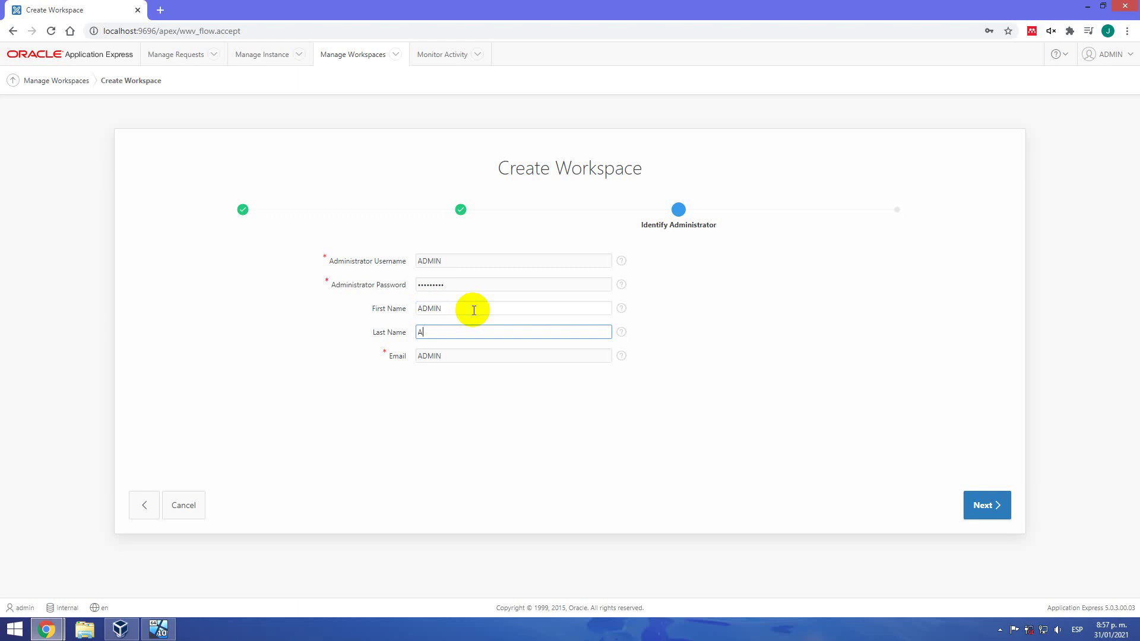
type("DMIN")
left_click(466, 358)
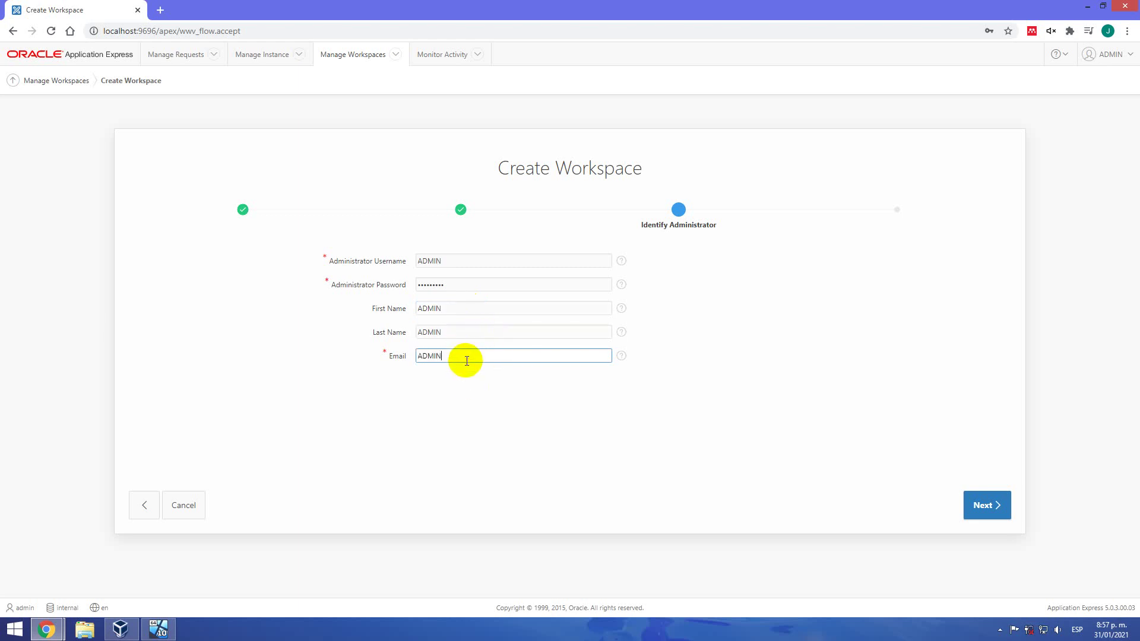
left_click(973, 507)
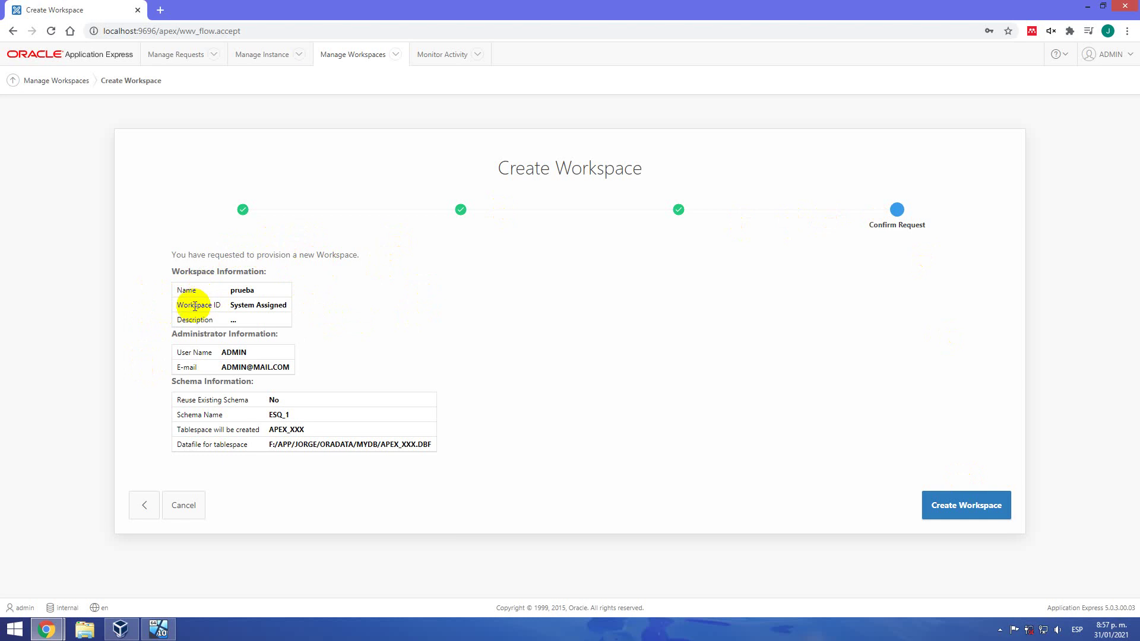
Review the Confirm Request summary for prueba and submit Create Workspace
double_click(242, 290)
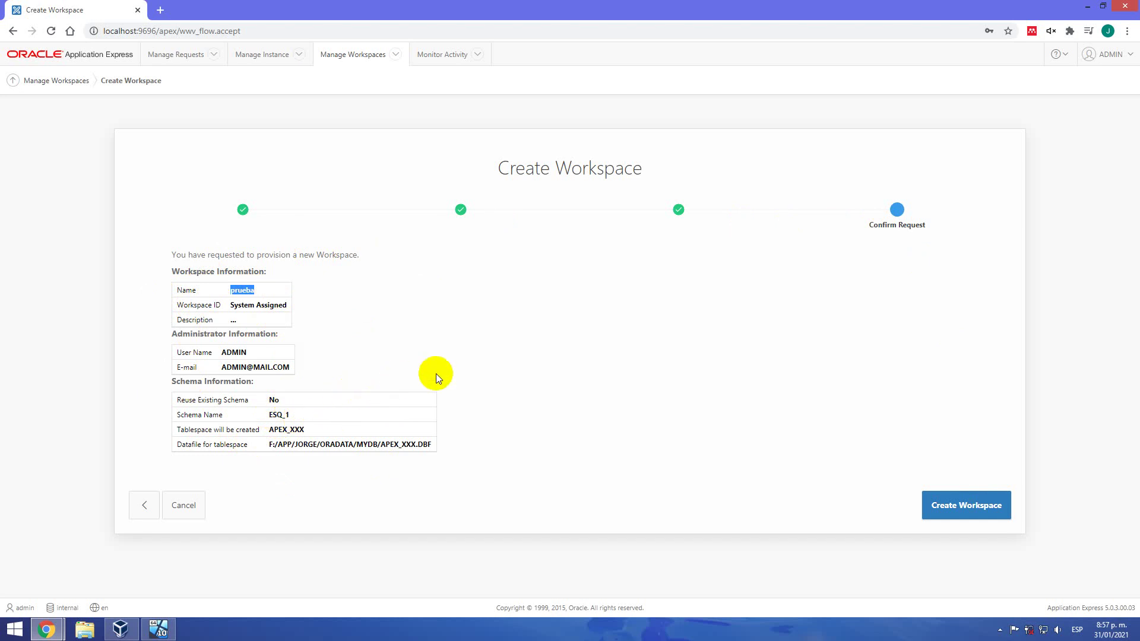
left_click(939, 502)
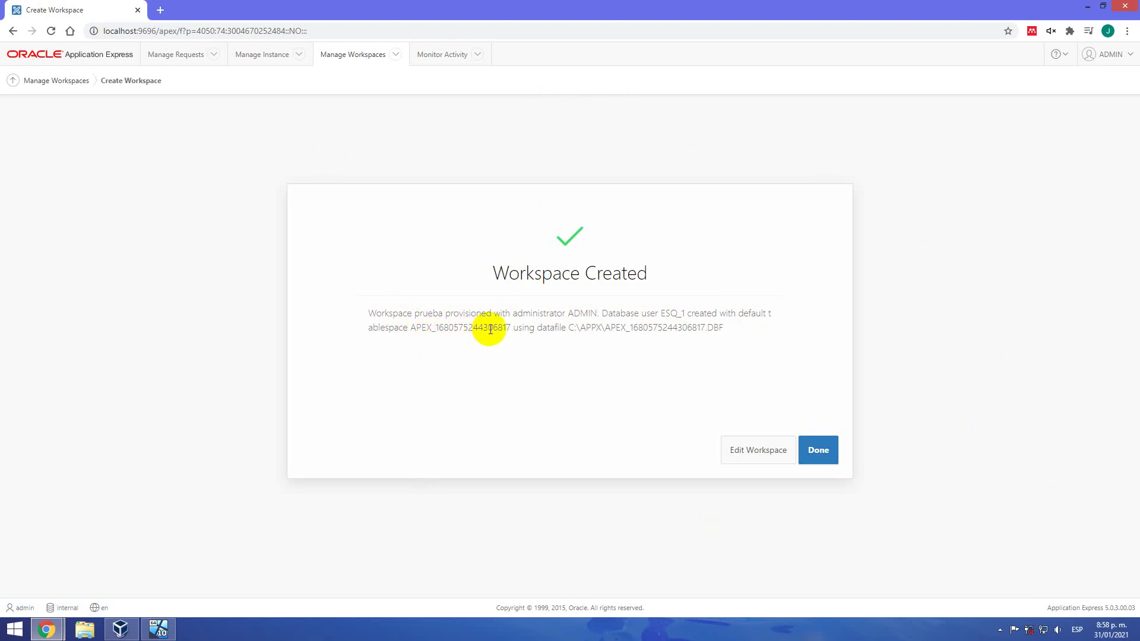
Review the tablespace, datafile, workspace, admin and ESQ_1 details, then click Done
double_click(416, 328)
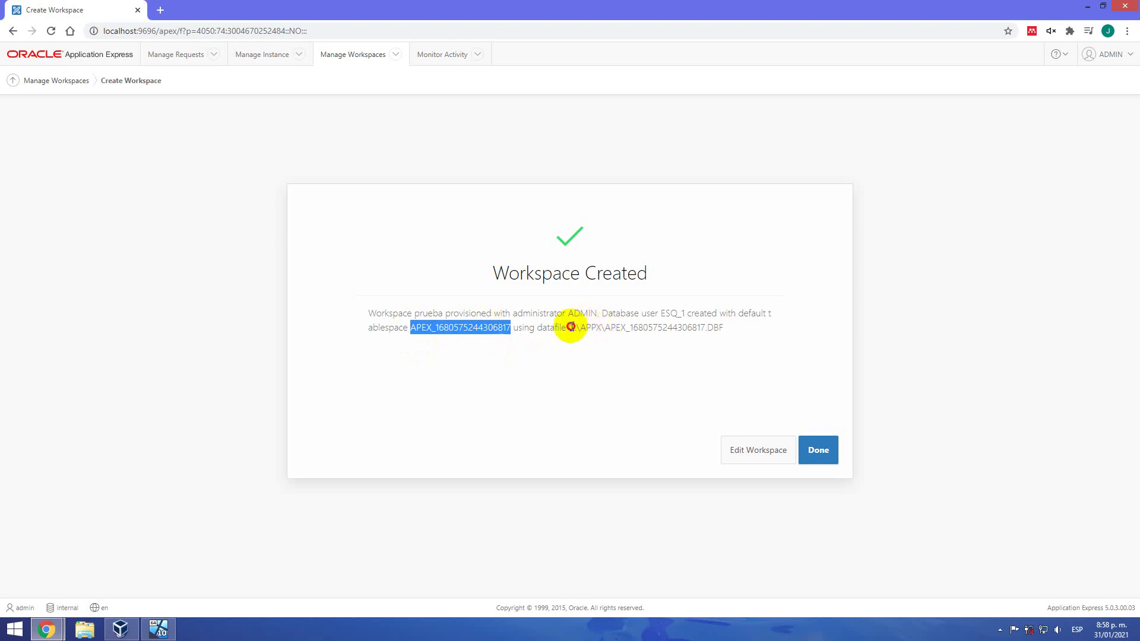
left_click_drag(569, 327, 728, 329)
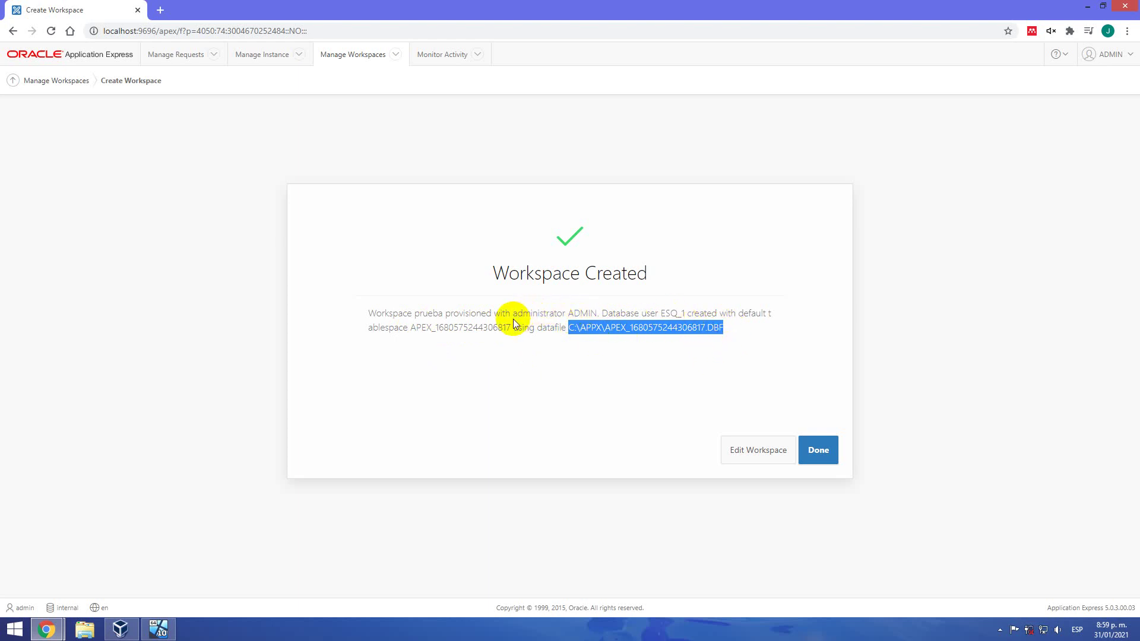
left_click(478, 307)
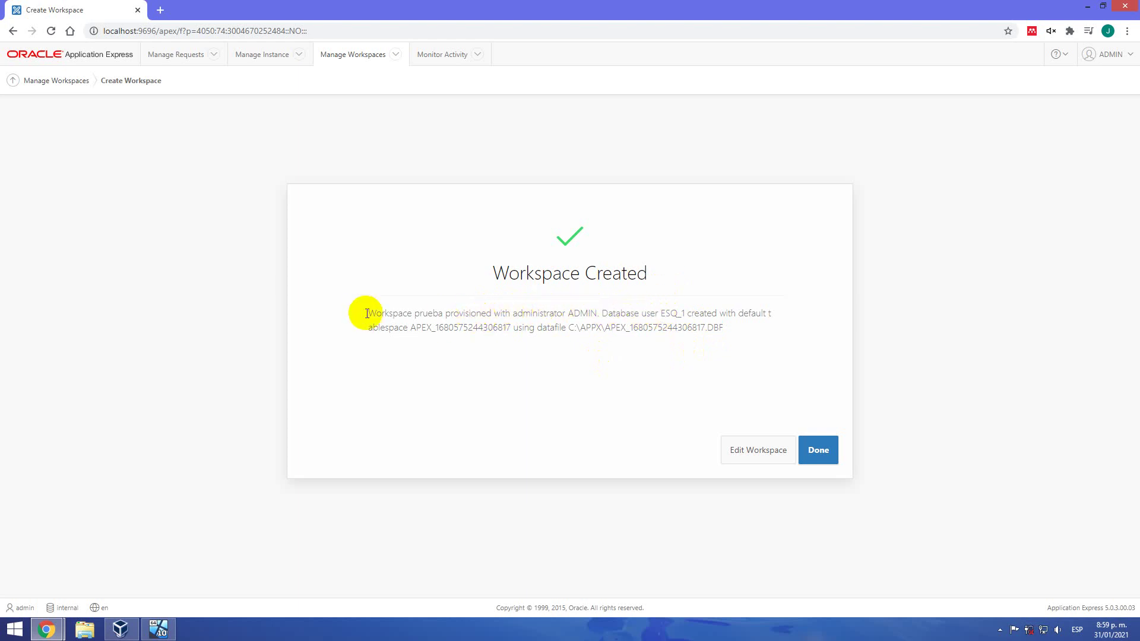
double_click(421, 314)
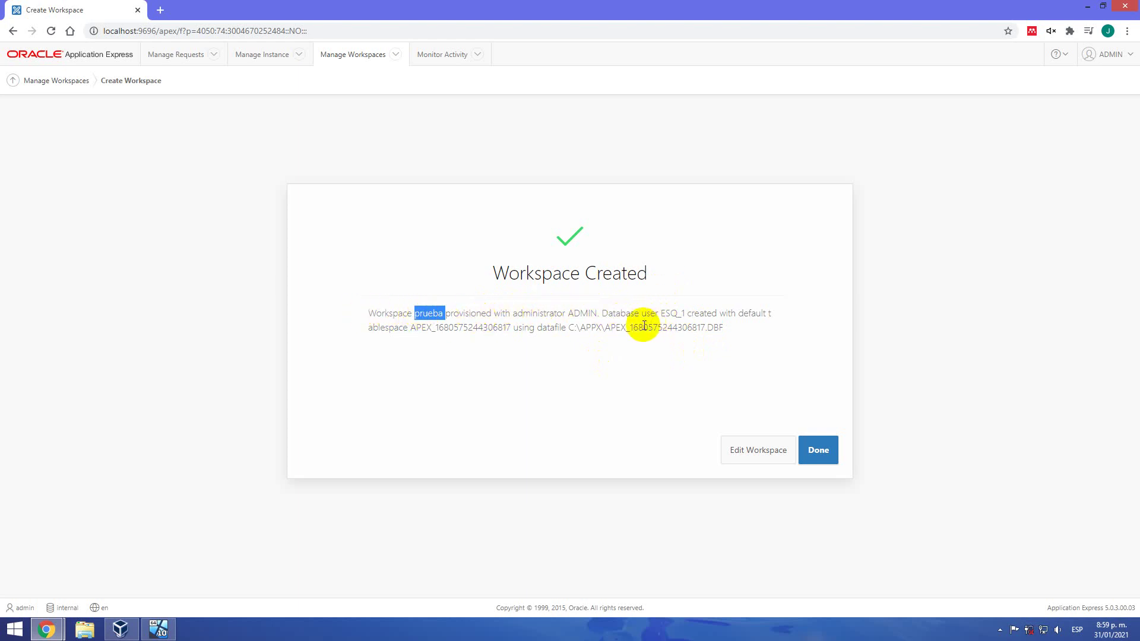
double_click(580, 313)
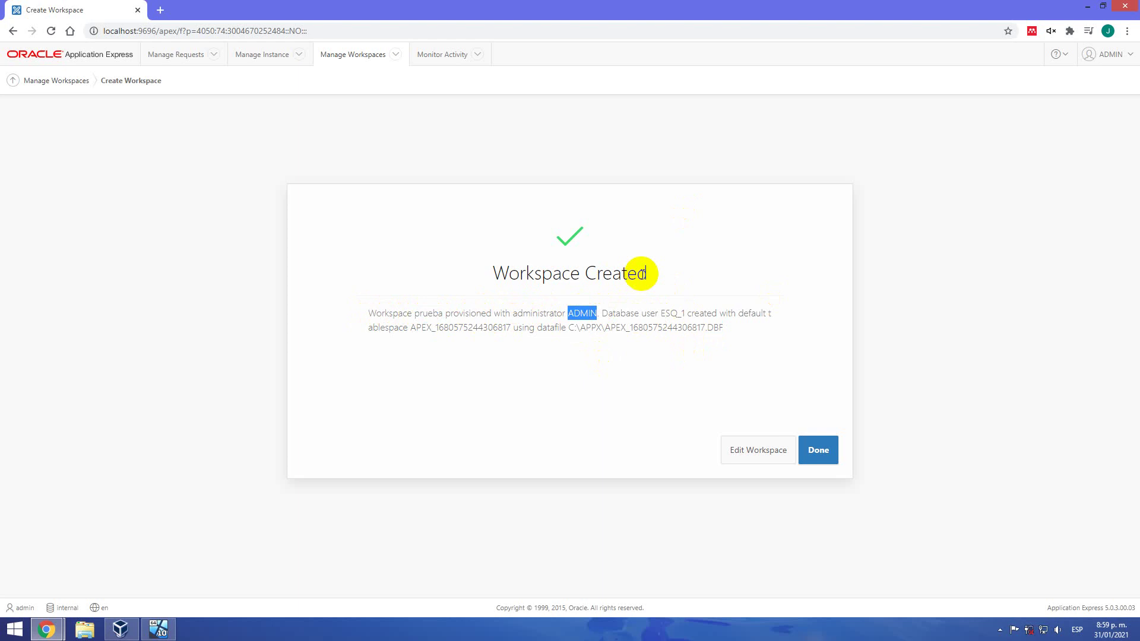
double_click(670, 314)
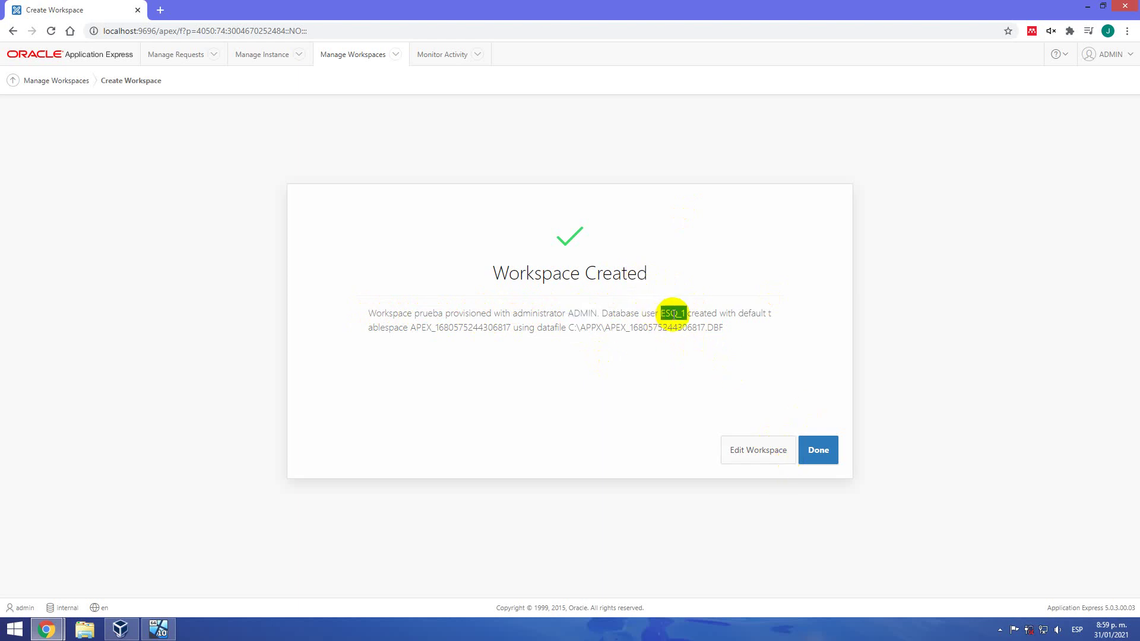
left_click(808, 450)
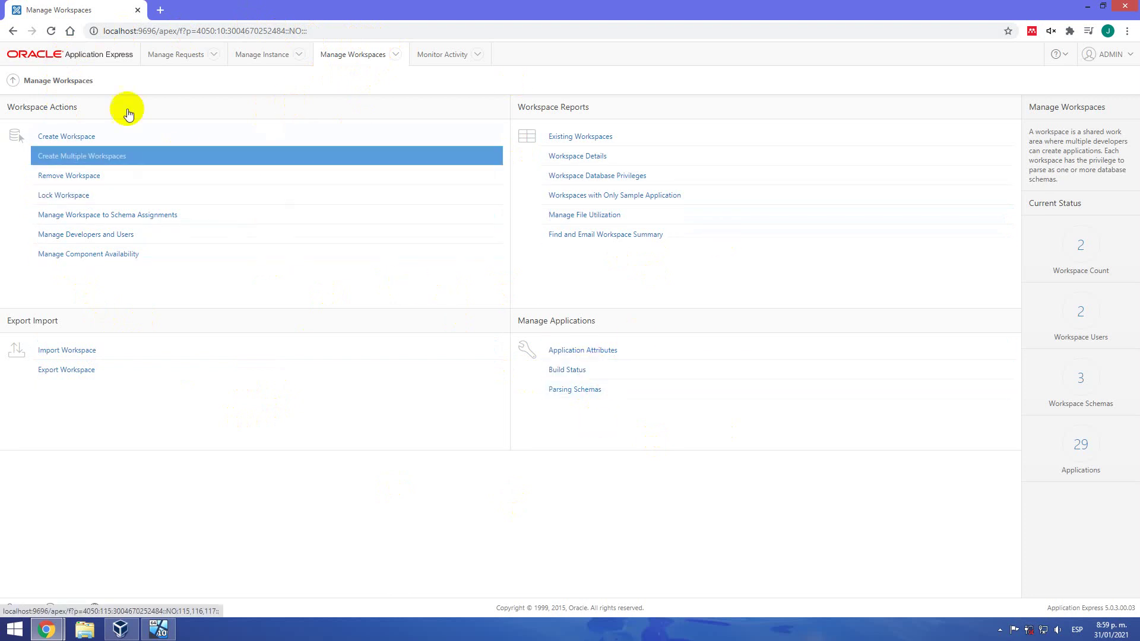
Visit Monitor Activity, then sign out of ADMIN from the user menu
left_click(74, 156)
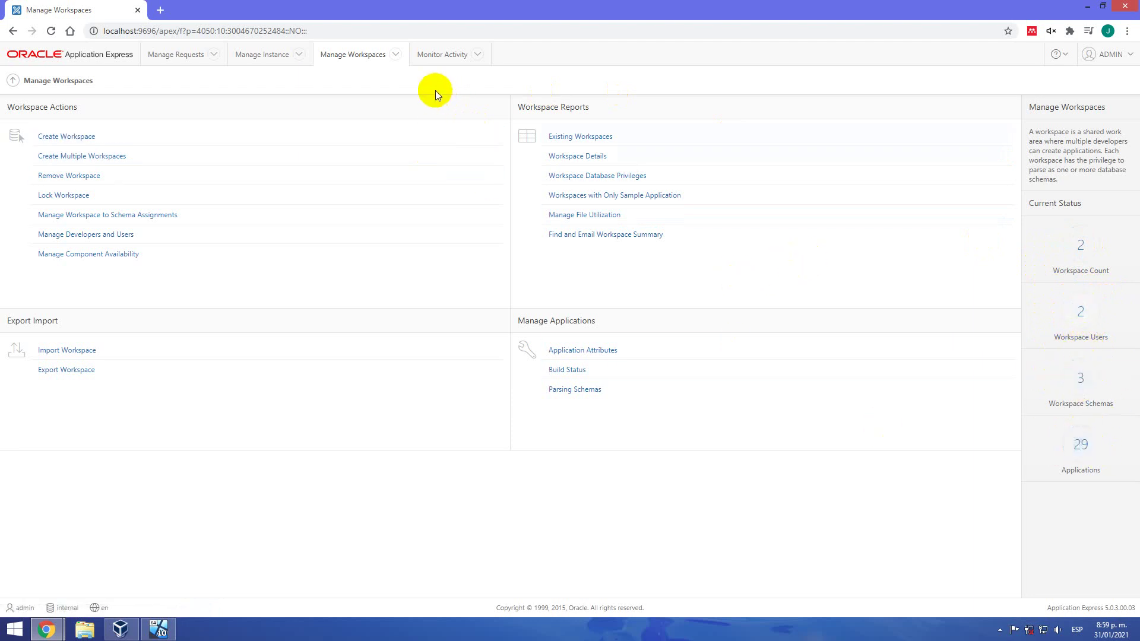
left_click(429, 56)
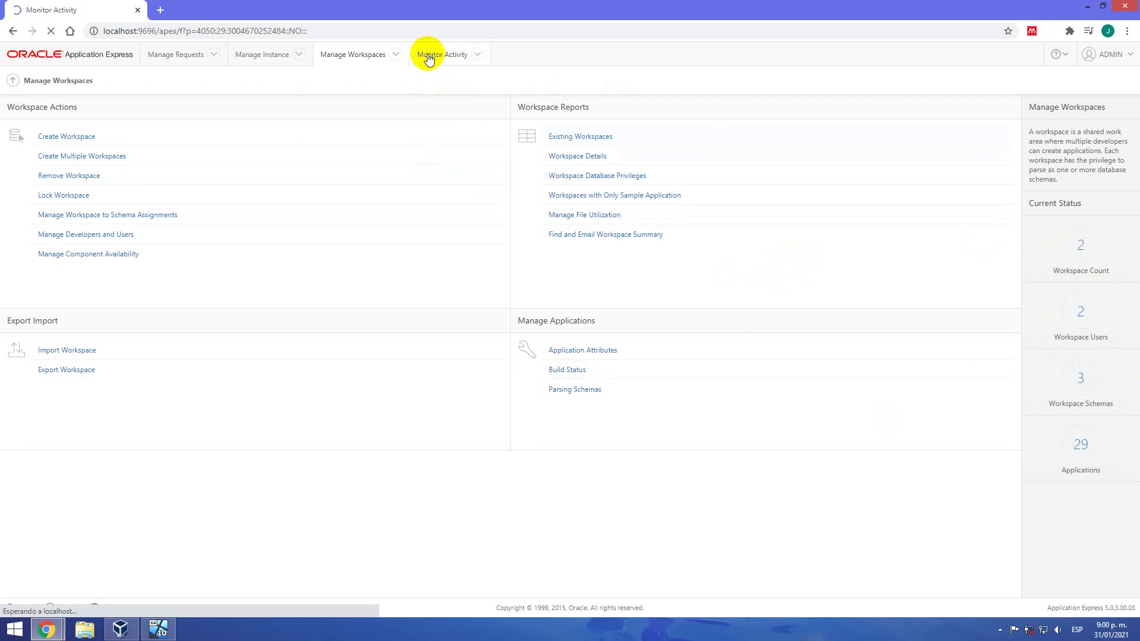
left_click(1102, 58)
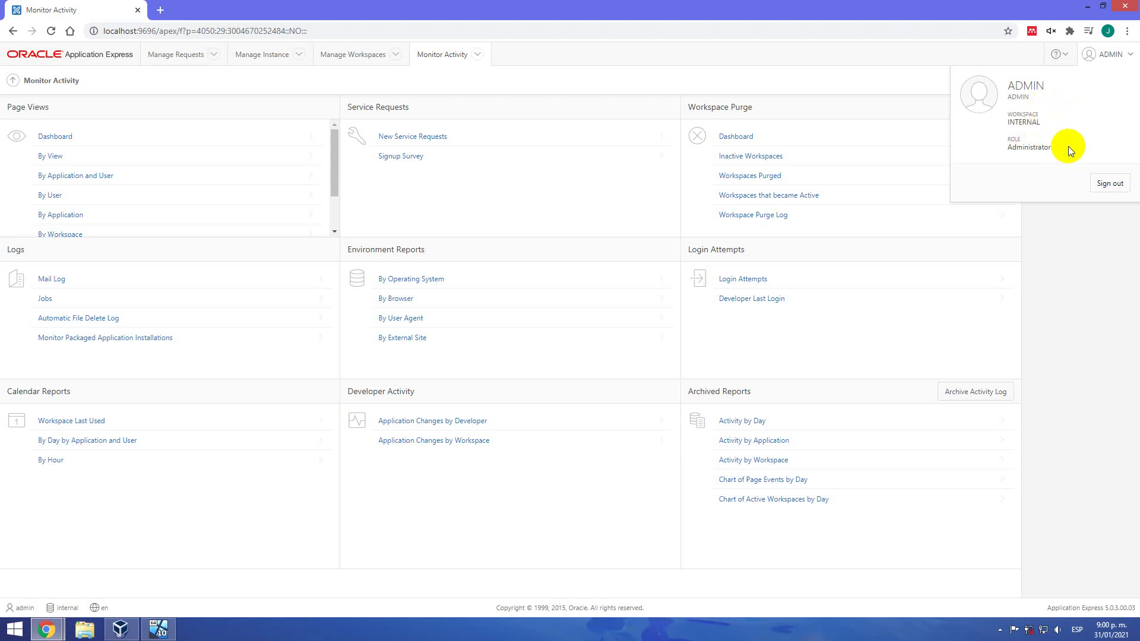
left_click(1104, 184)
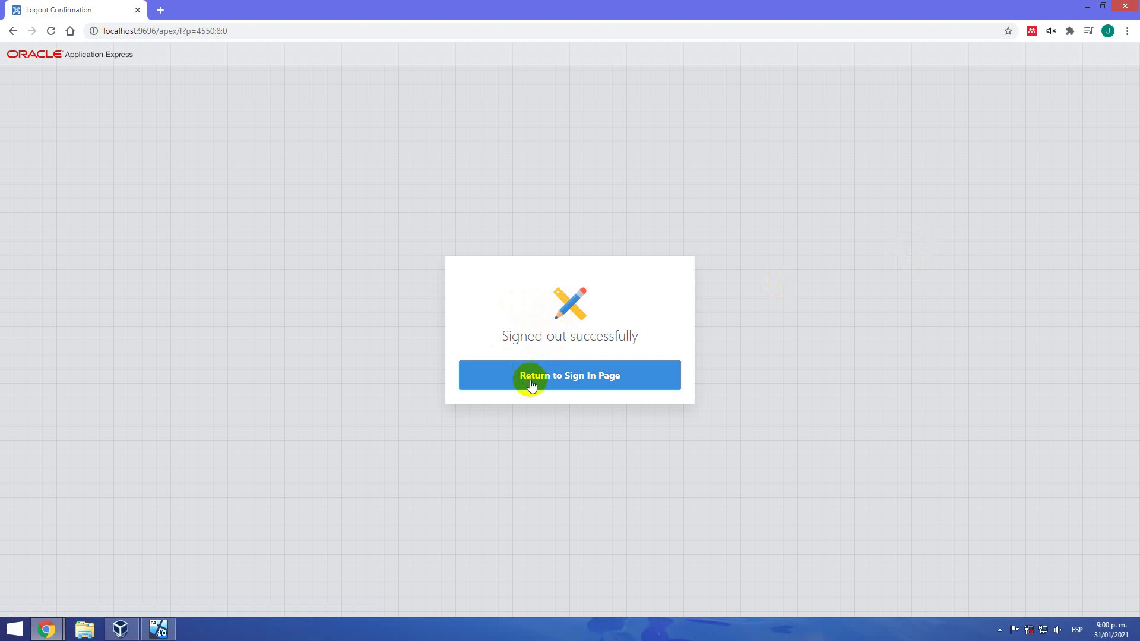
Back on the sign-in page, sign in to workspace PRUEBA with the admin password
left_click(588, 380)
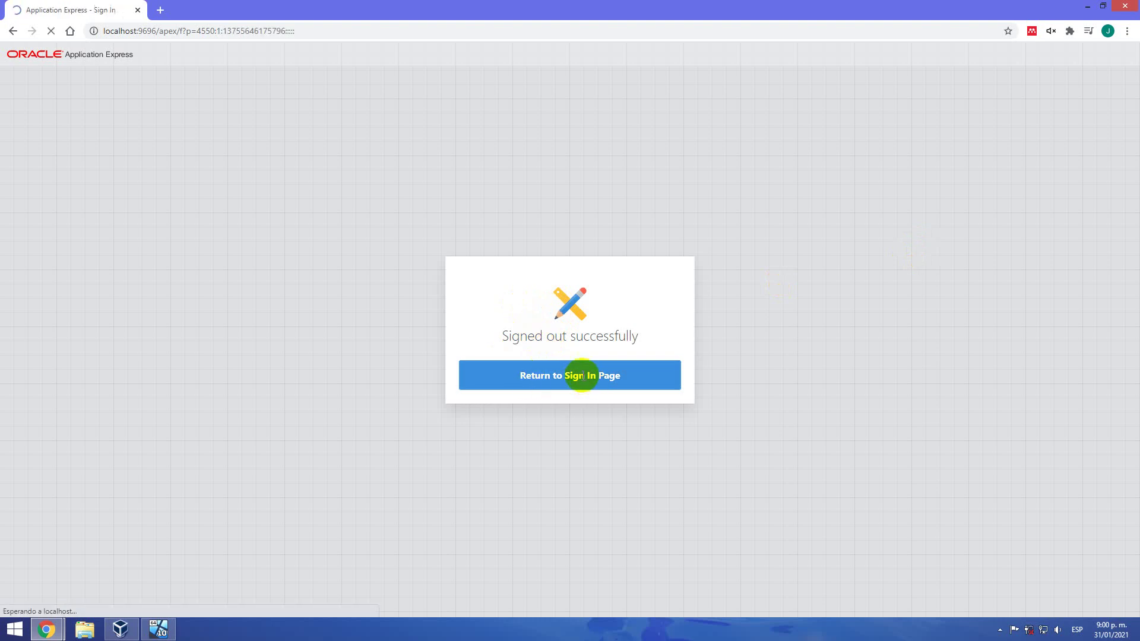
double_click(564, 312)
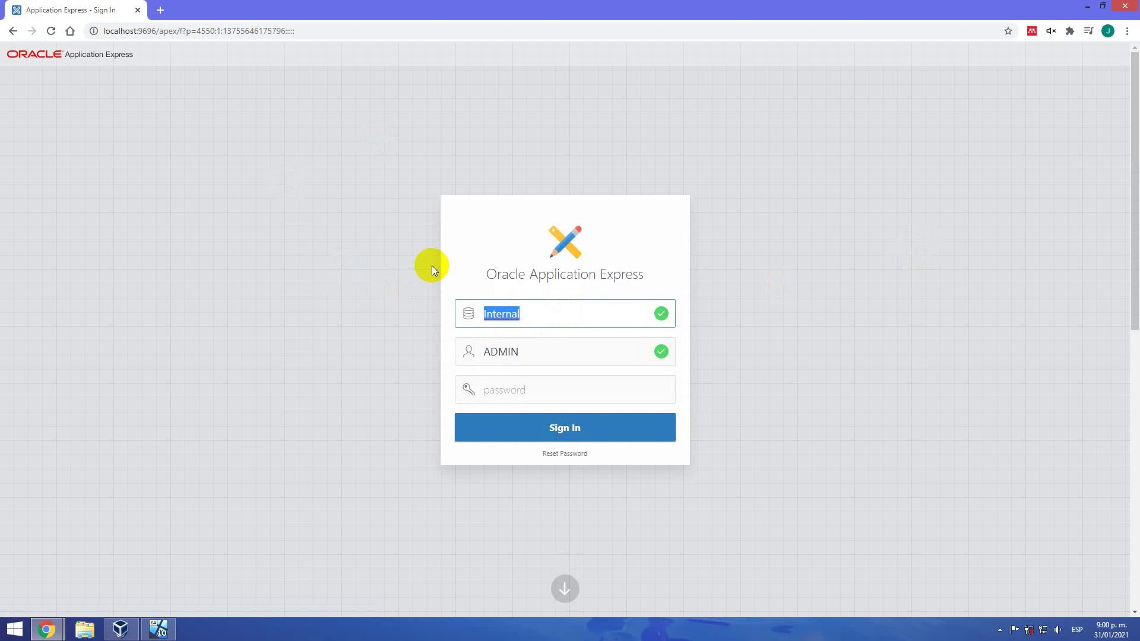
key("BackSpace")
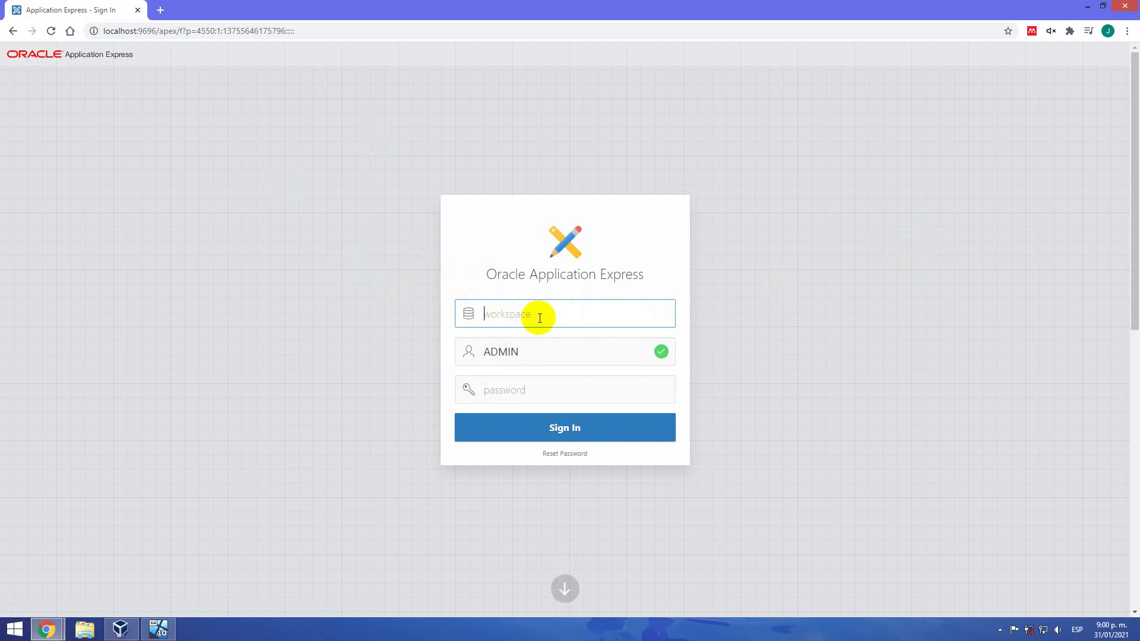
type("PRUEBA")
left_click(497, 395)
type("*")
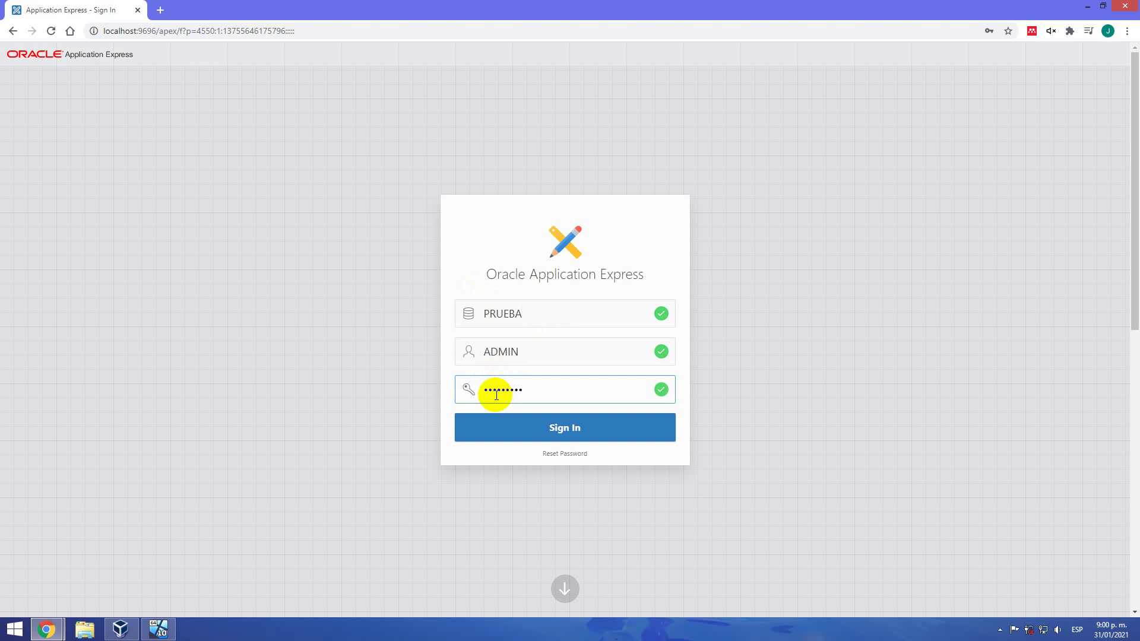
left_click(532, 426)
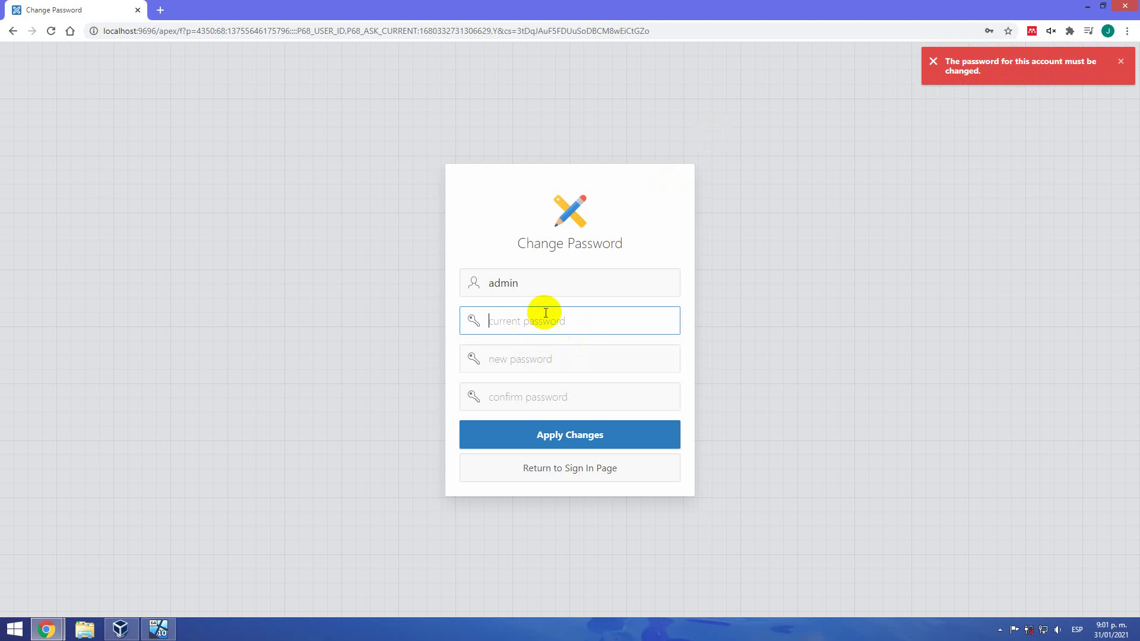
Replace the admin's current password with a new, confirmed password and apply the change
type("•")
key("Tab")
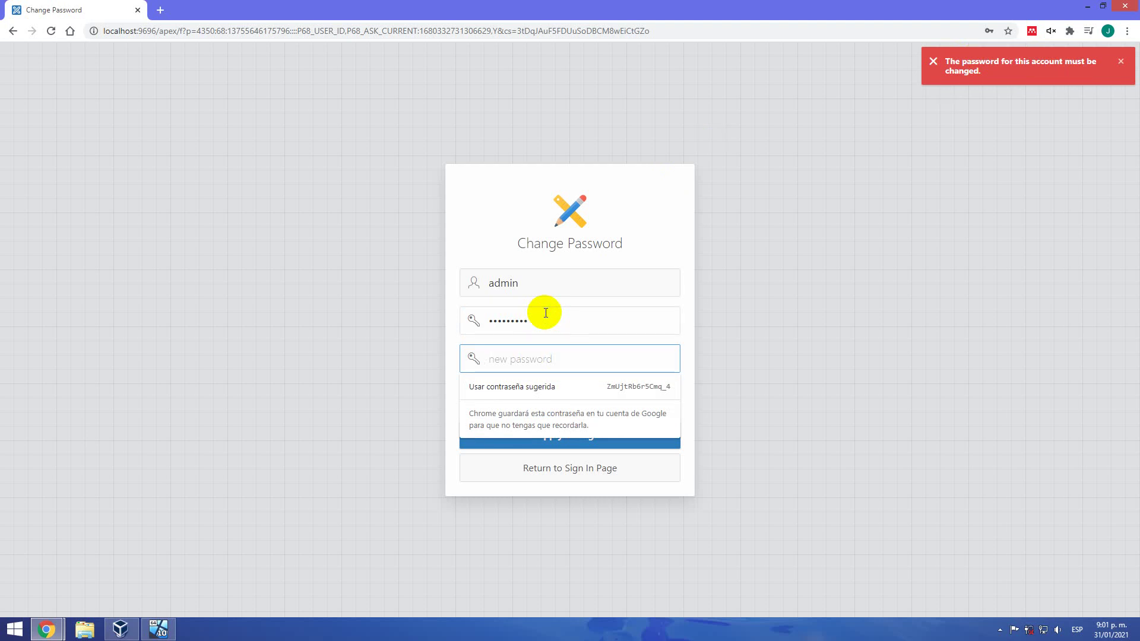
type("••••••")
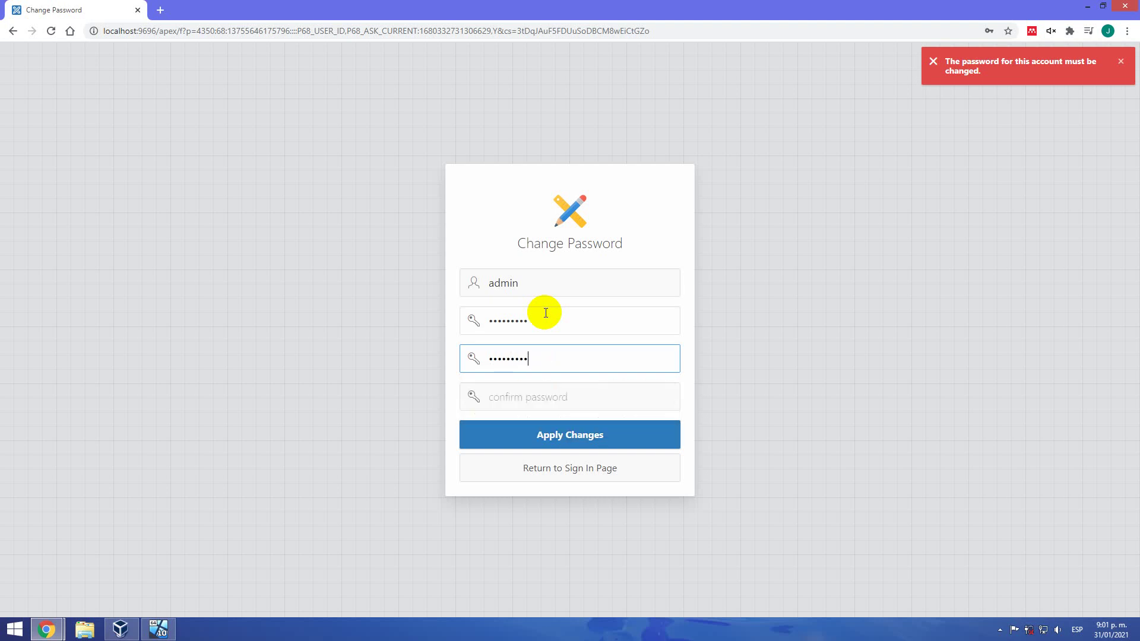
left_click(569, 396)
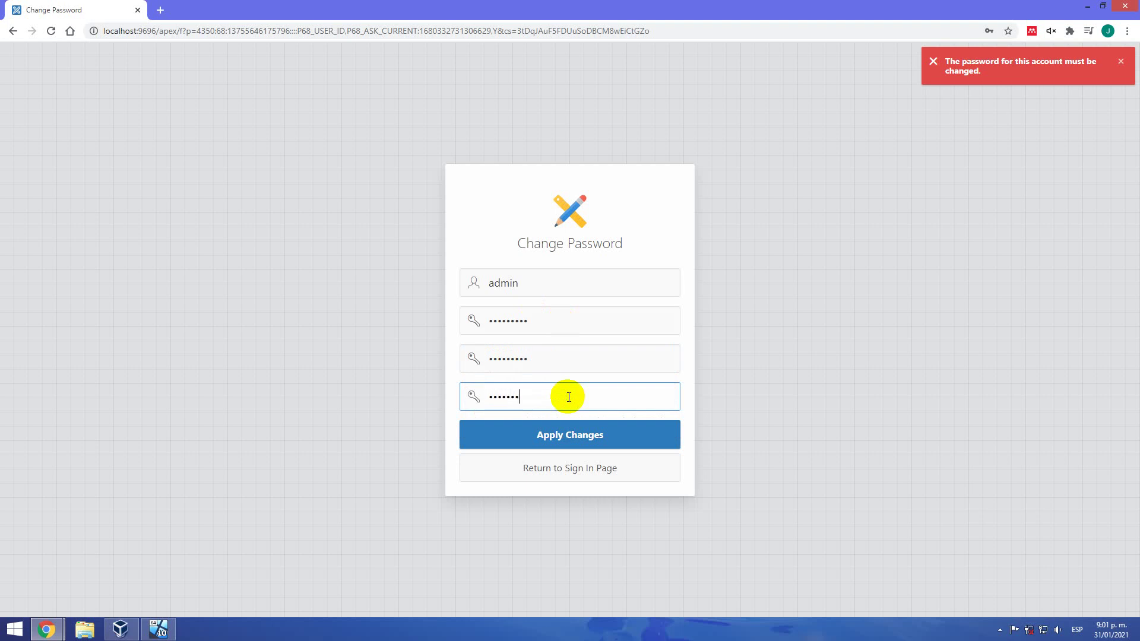
left_click(585, 433)
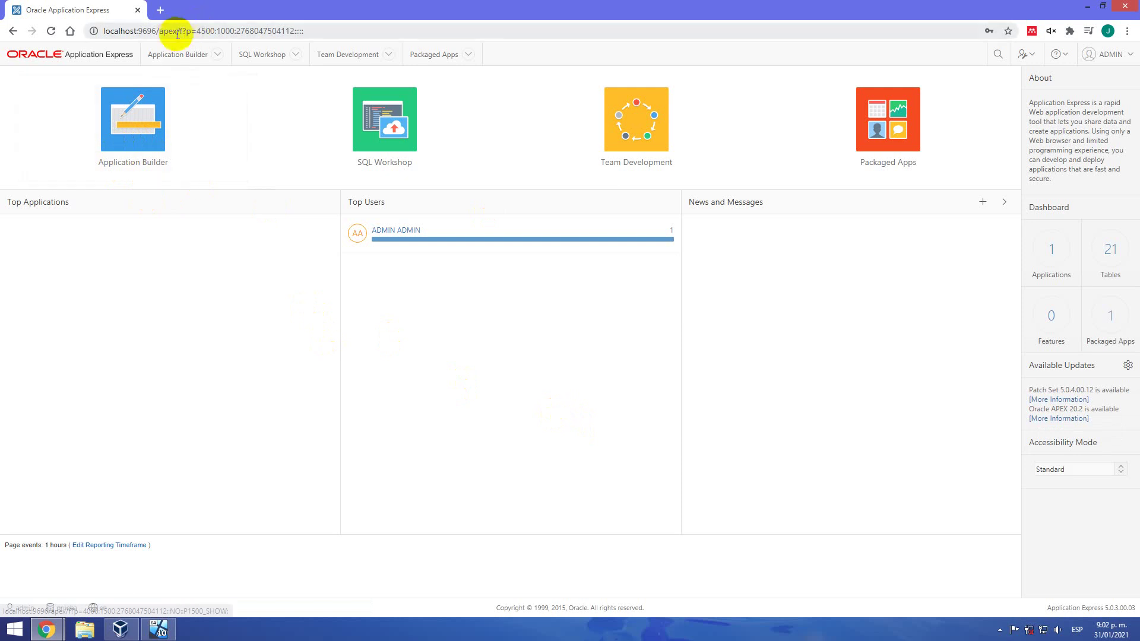
Copy the localhost:9696/apex/ address, return to the workspace home, and open an incognito window
left_click_drag(179, 30, 69, 33)
key("ctrl+c")
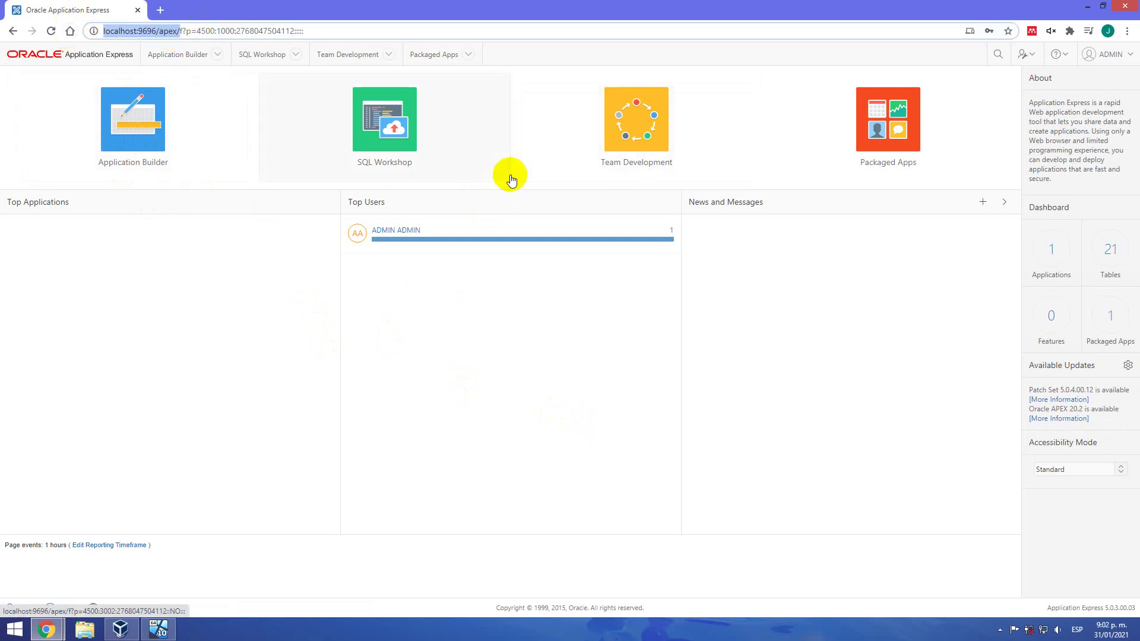
left_click(43, 170)
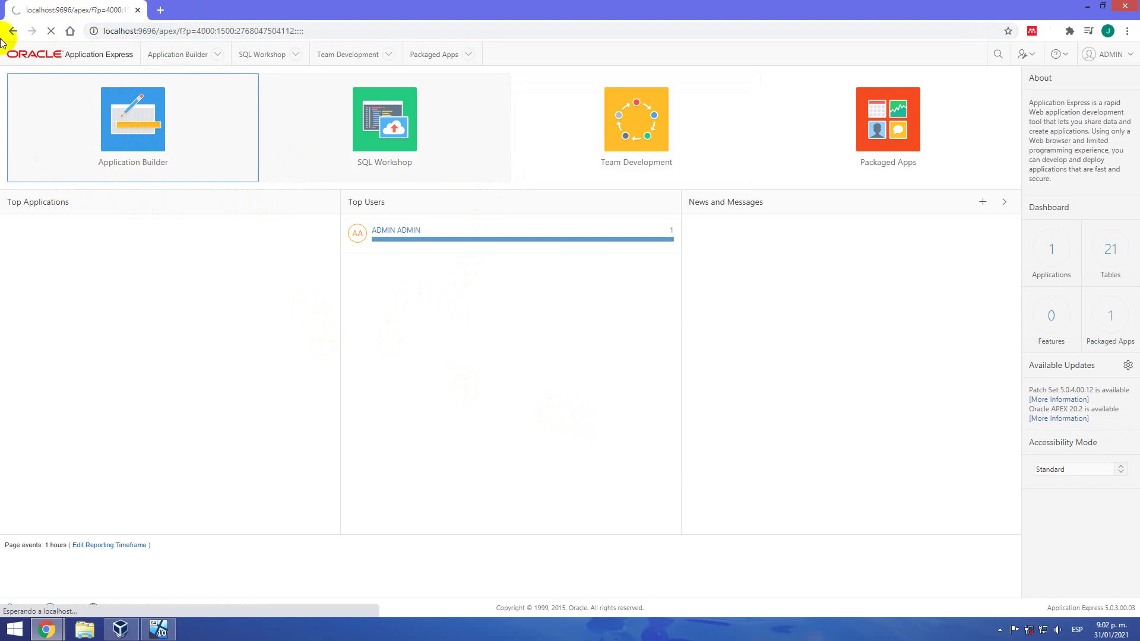
left_click(69, 50)
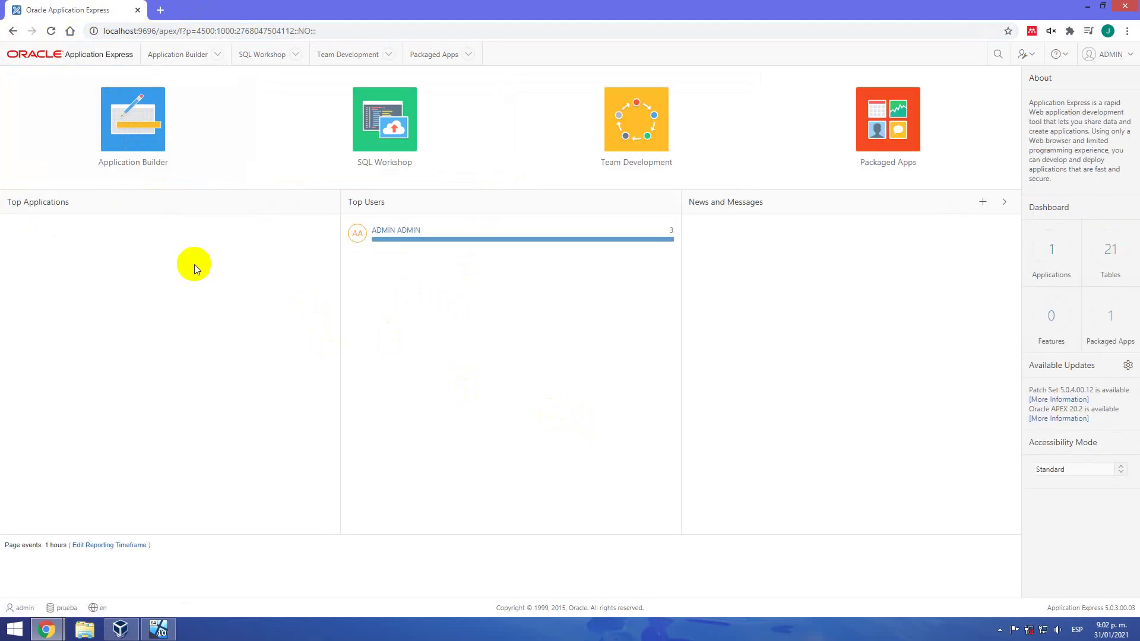
key("ctrl+shift+n")
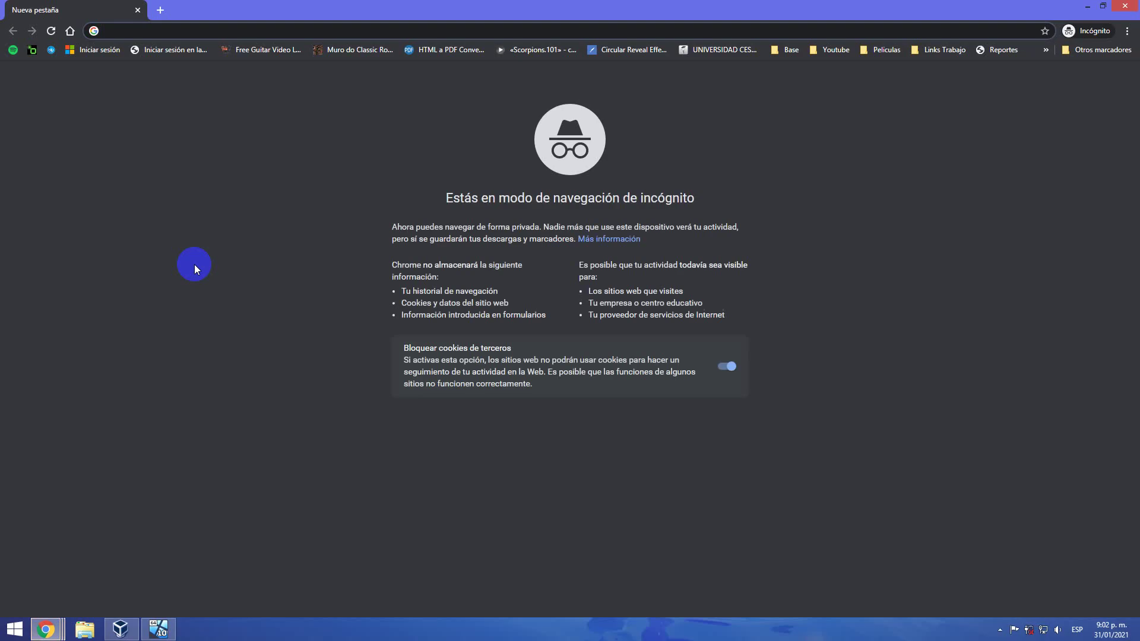
Load the copied APEX address in the incognito window and enter workspace Internal, username Admin
key("ctrl+v")
key("Return")
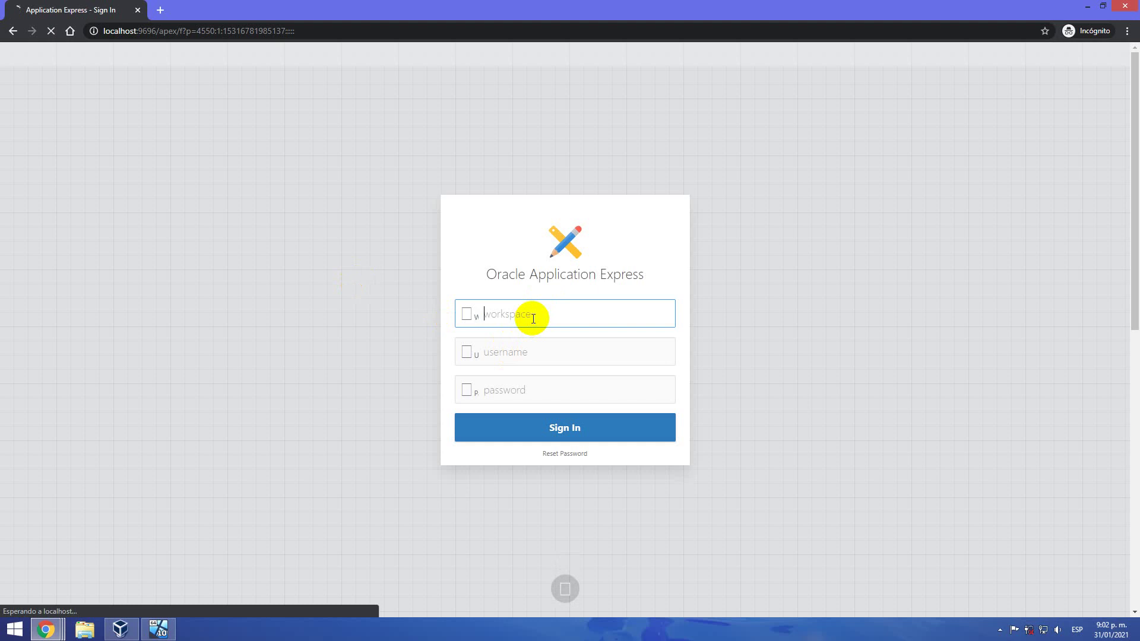
type("Internal")
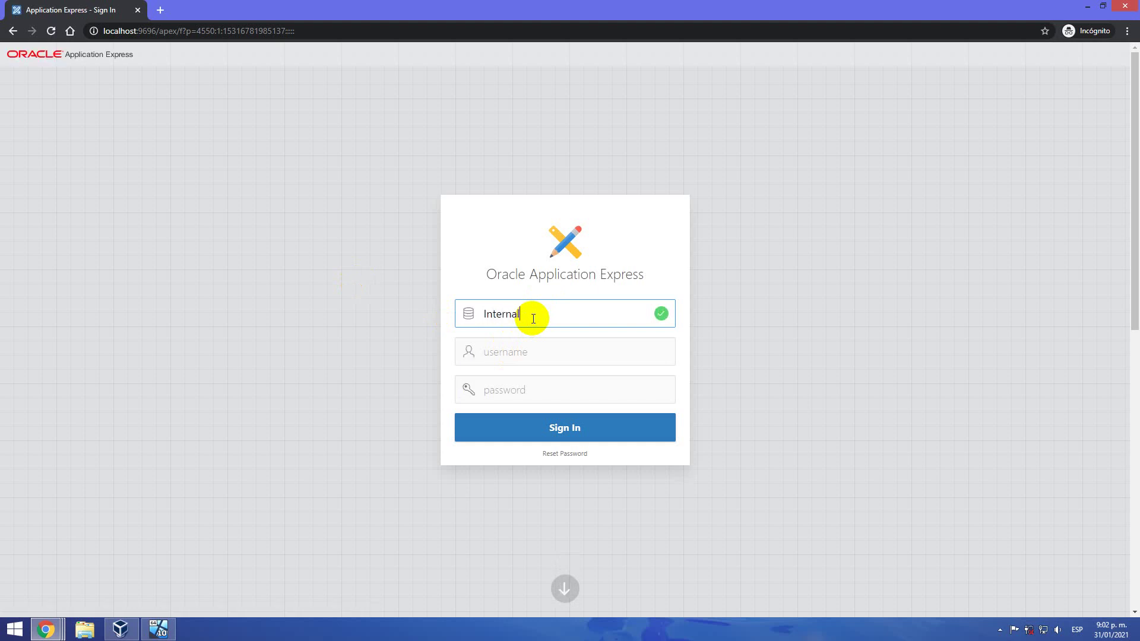
key("Tab")
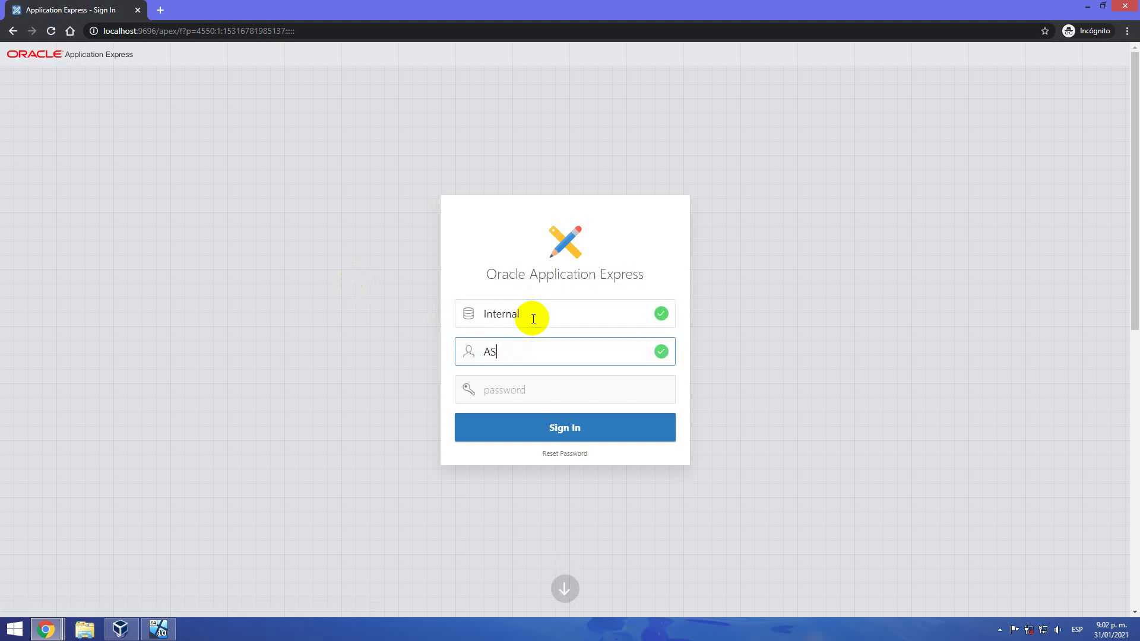
type("Admin")
key("Tab")
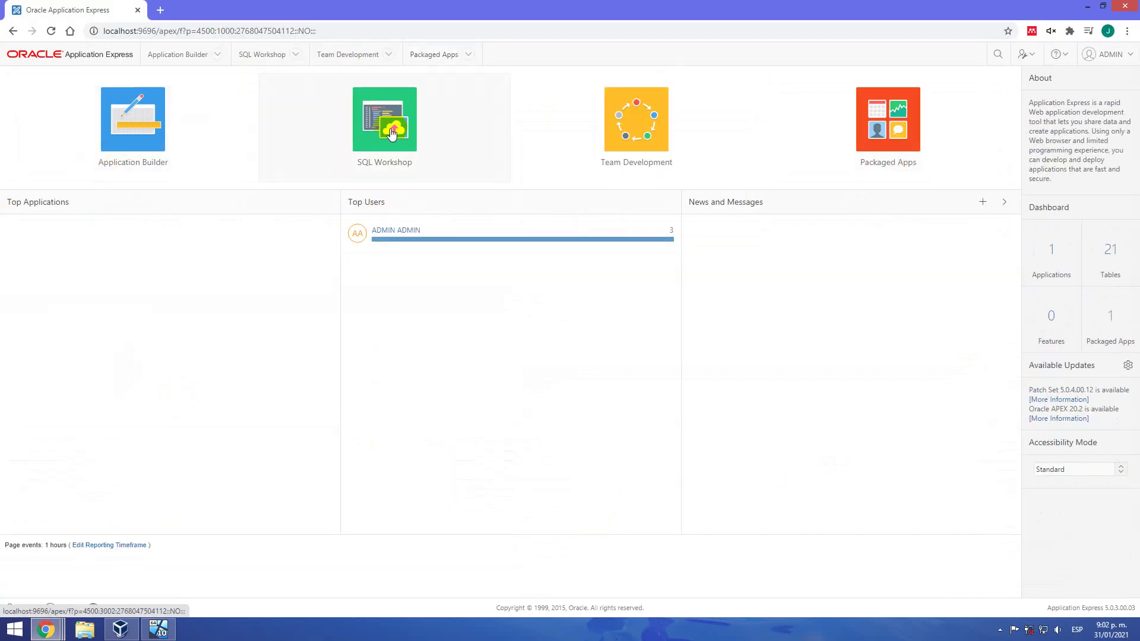
left_click(619, 171)
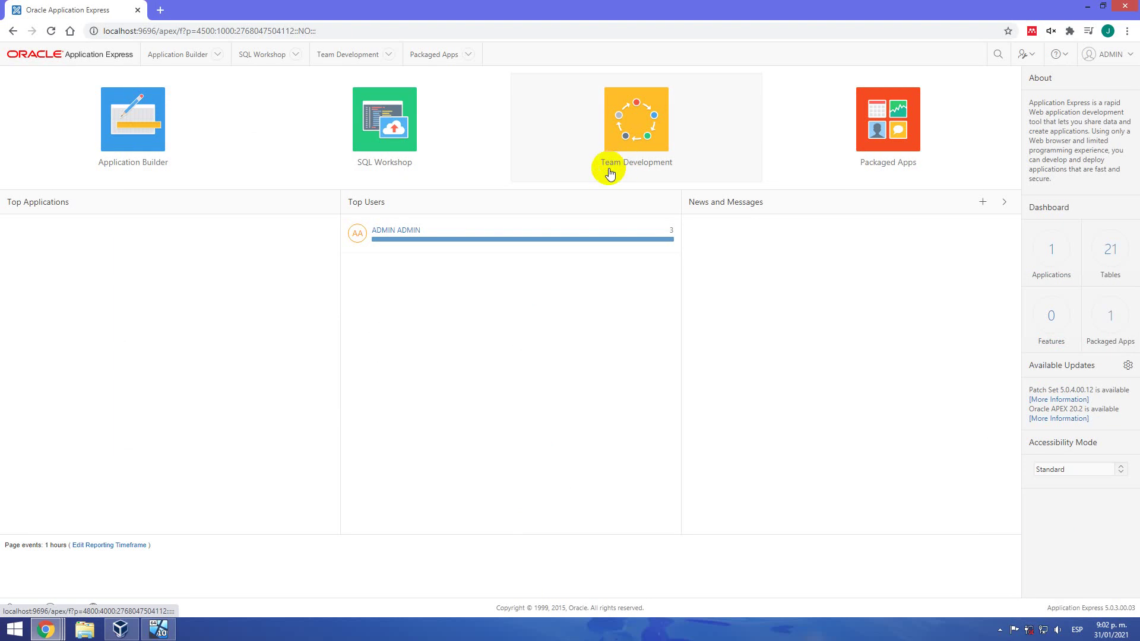
left_click(900, 130)
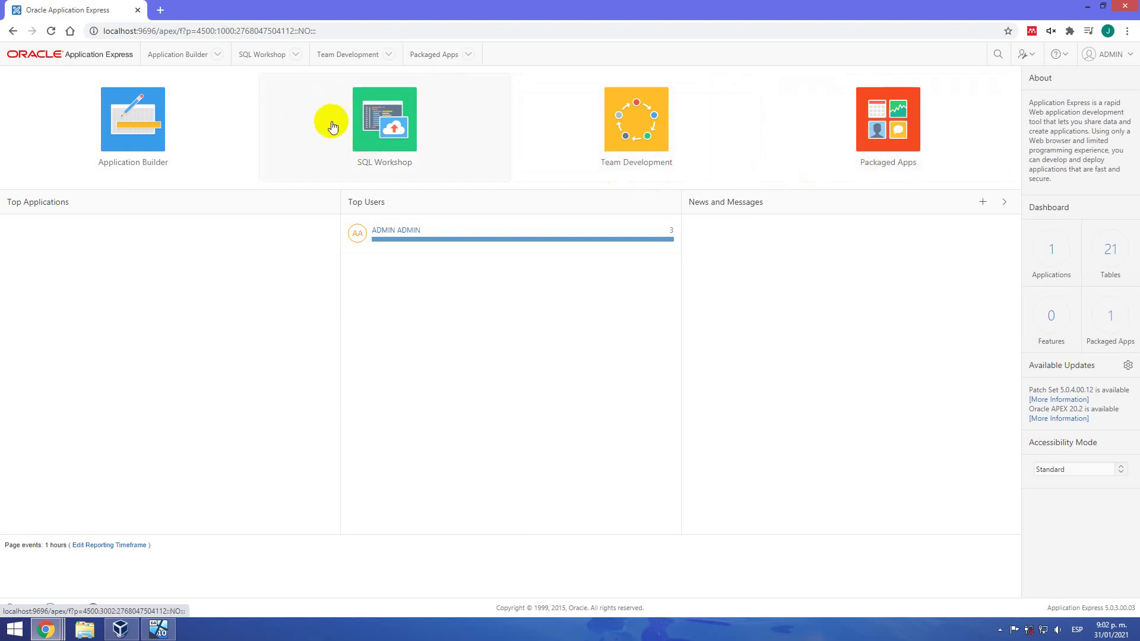
key("alt+Tab")
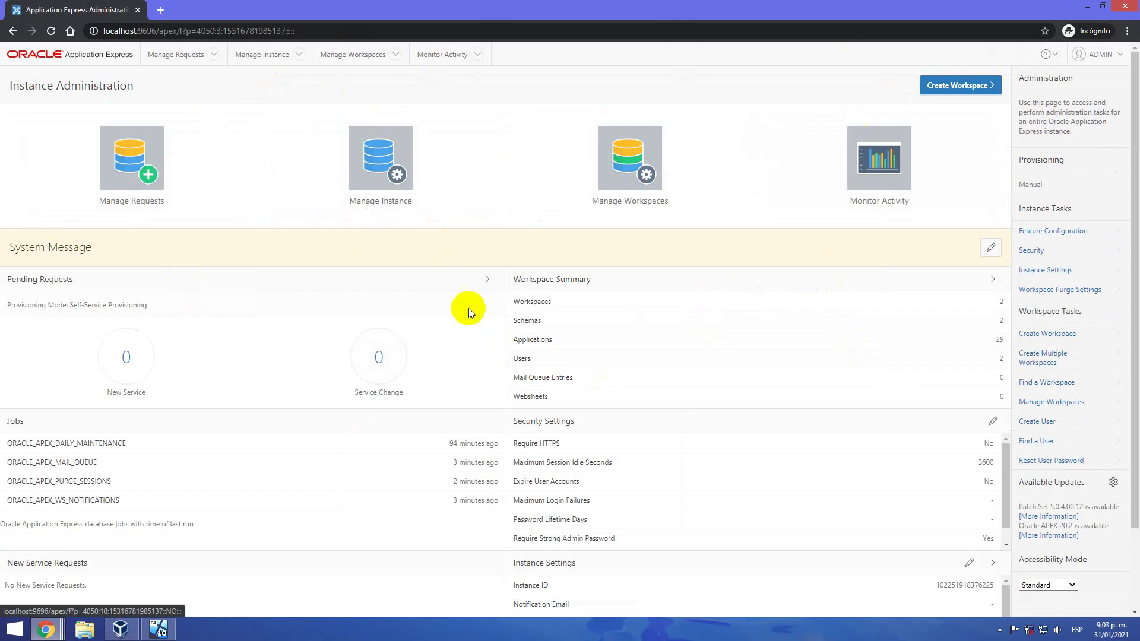
key("alt+Tab")
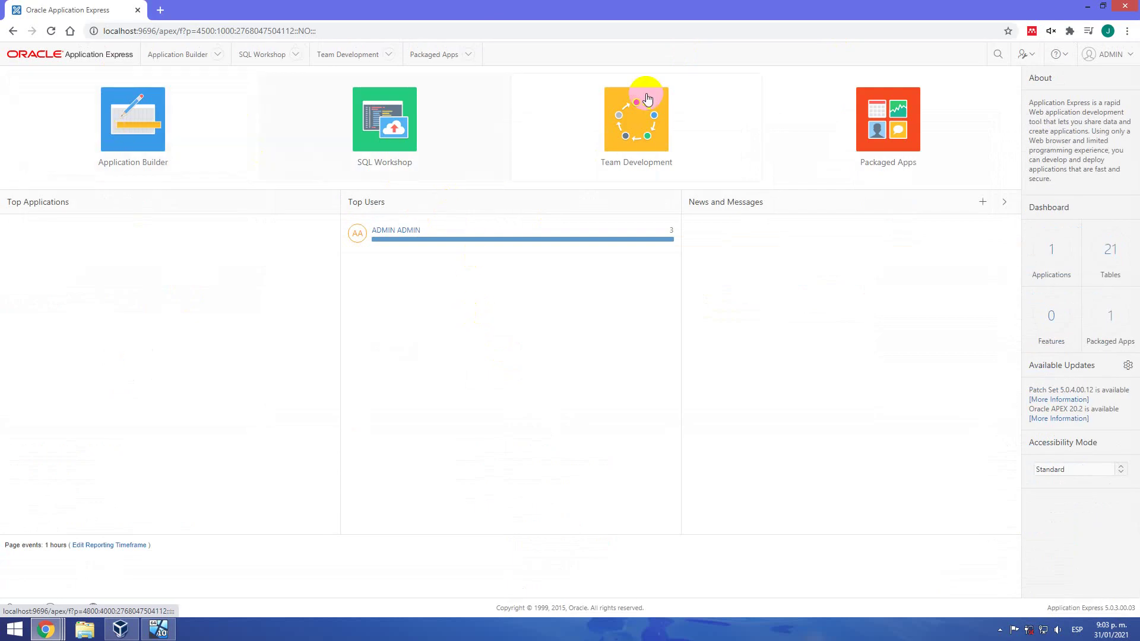